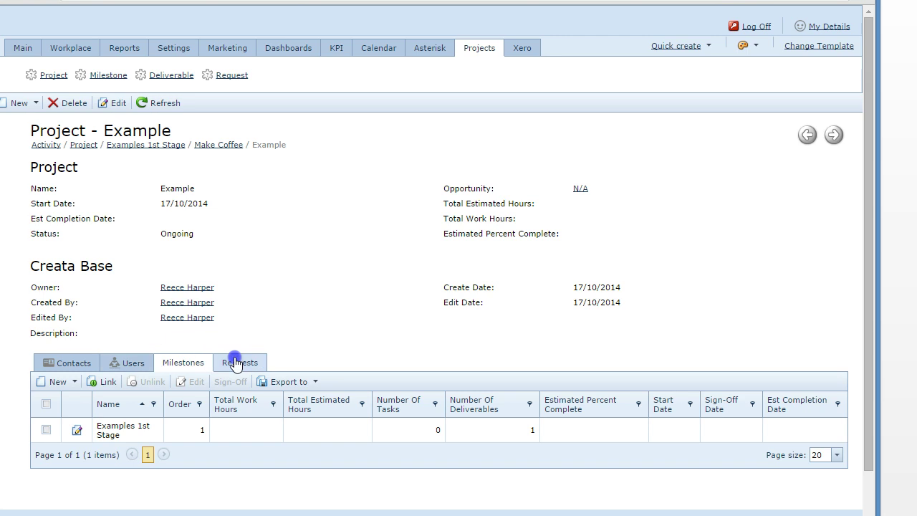
# Look through the Example project's requests and contacts, and return to its milestones.
pyautogui.click(231, 367)
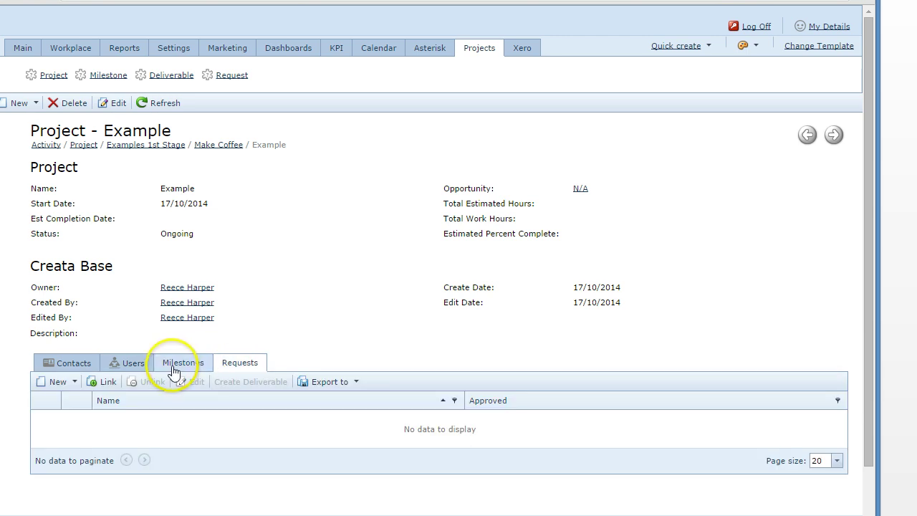
pyautogui.click(78, 365)
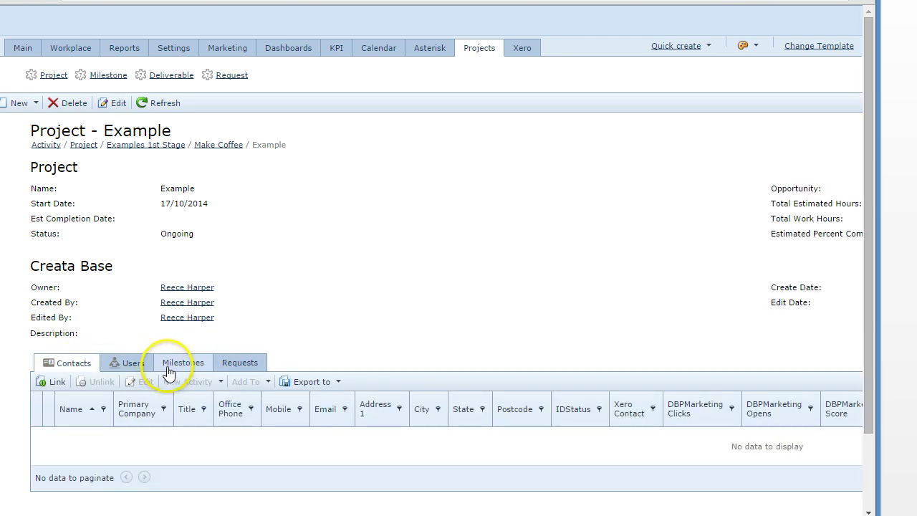
pyautogui.click(180, 363)
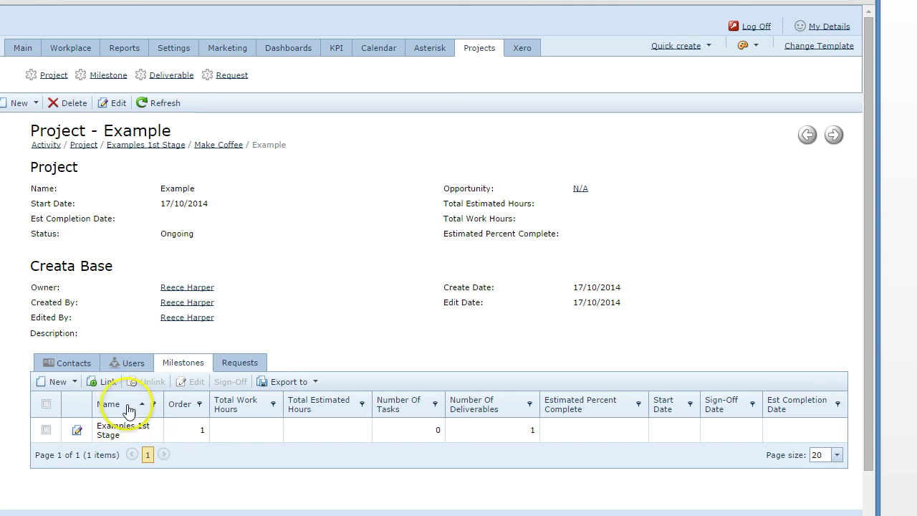
# Open the Examples 1st Stage milestone and examine its task, deliverable and date fields.
pyautogui.click(75, 382)
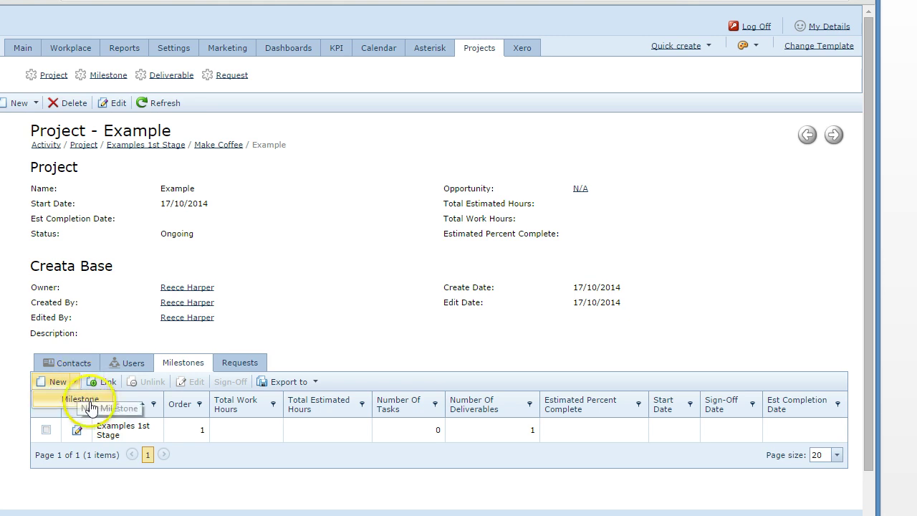
pyautogui.doubleClick(131, 434)
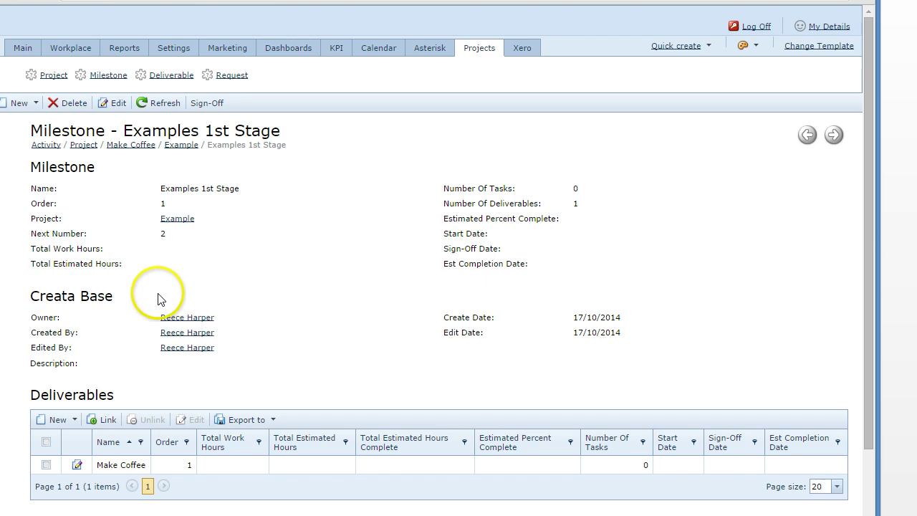
pyautogui.moveTo(549, 188); pyautogui.dragTo(528, 258)
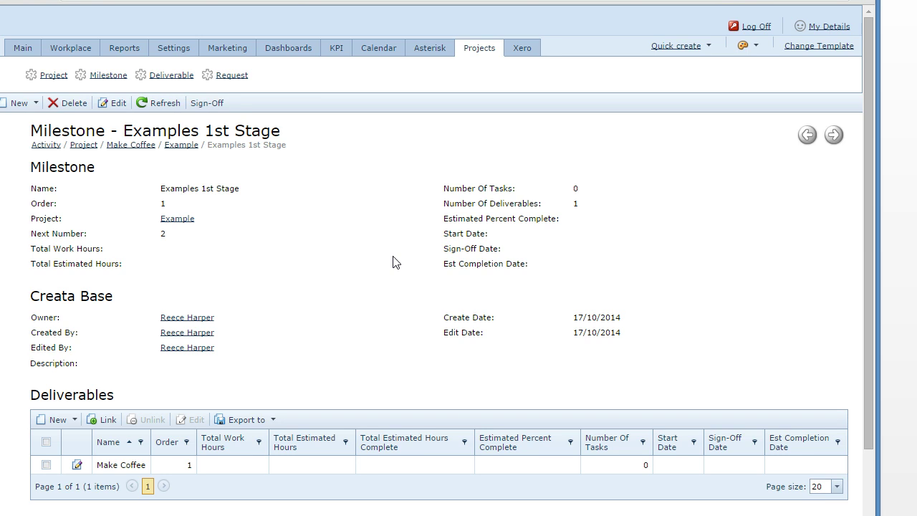
# Sign off the Examples 1st Stage milestone with a sign-off date of 10/10/2014.
pyautogui.click(205, 106)
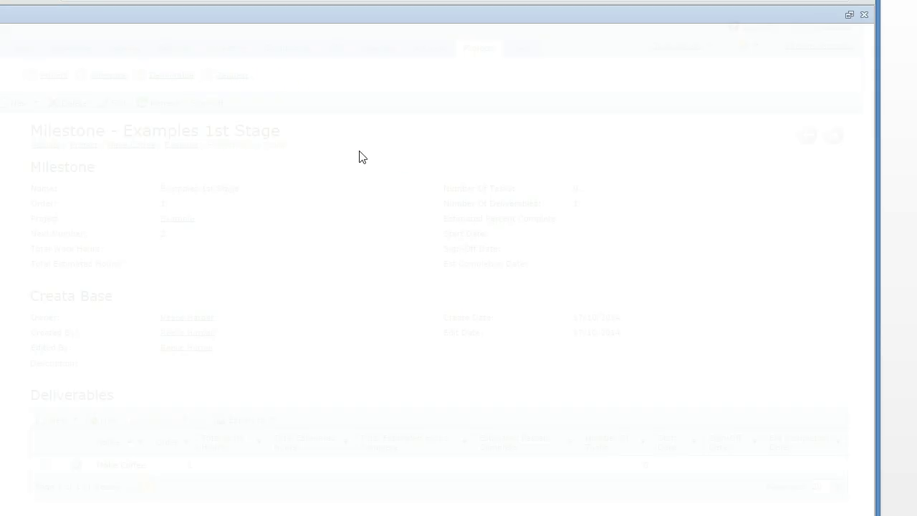
pyautogui.click(827, 69)
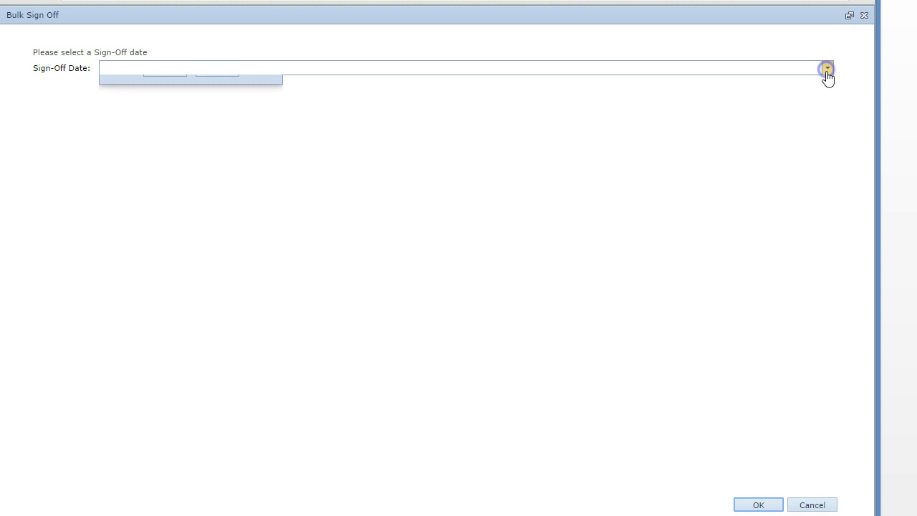
pyautogui.click(218, 134)
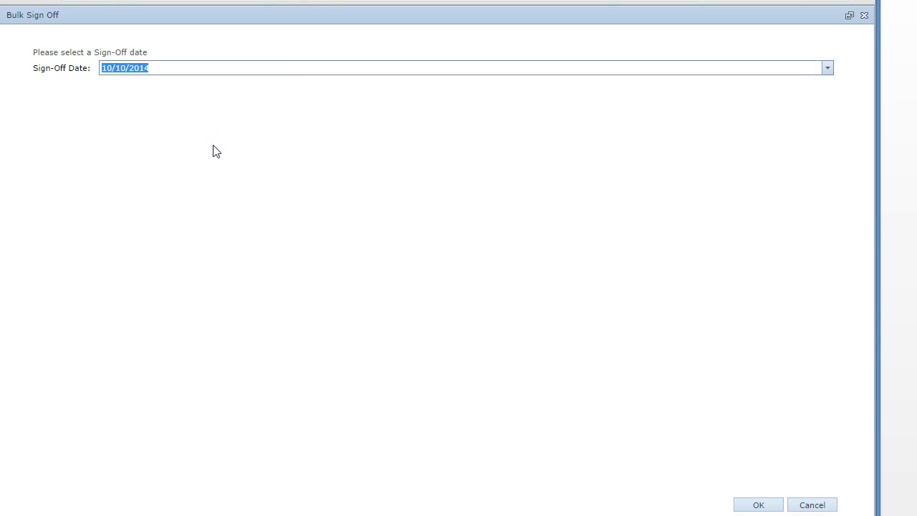
pyautogui.click(758, 505)
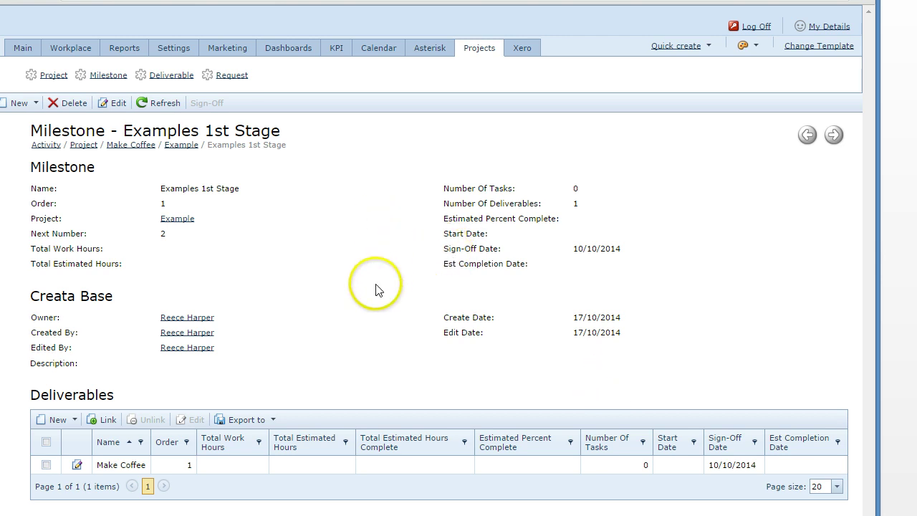
# Start a new task under the Make Coffee deliverable and set its status to In progress.
pyautogui.click(127, 465)
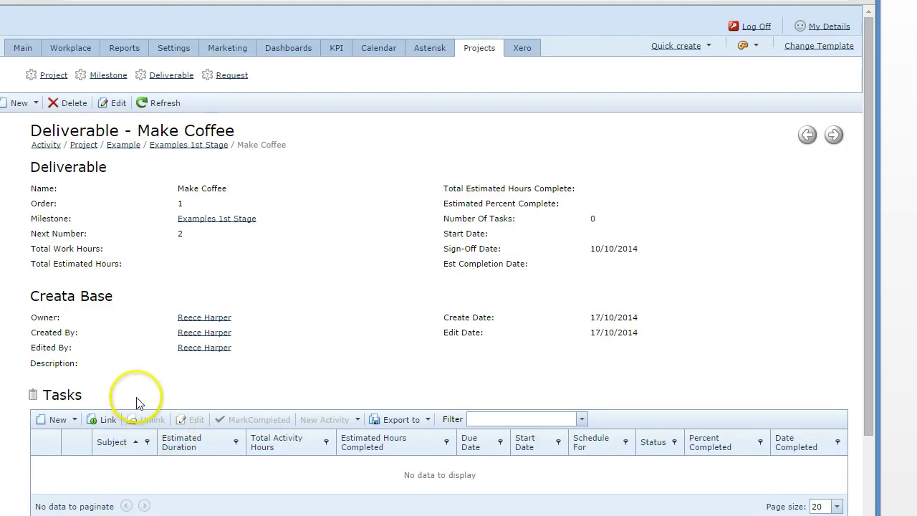
pyautogui.click(74, 420)
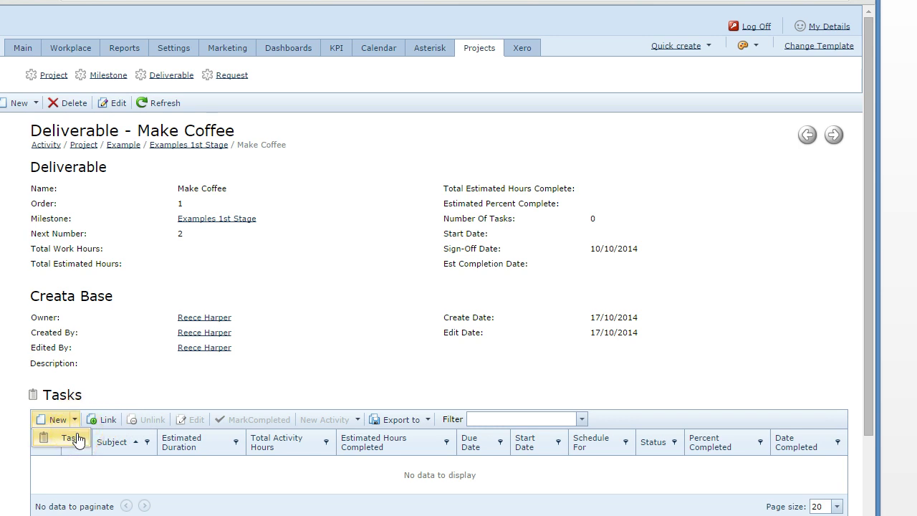
pyautogui.click(75, 438)
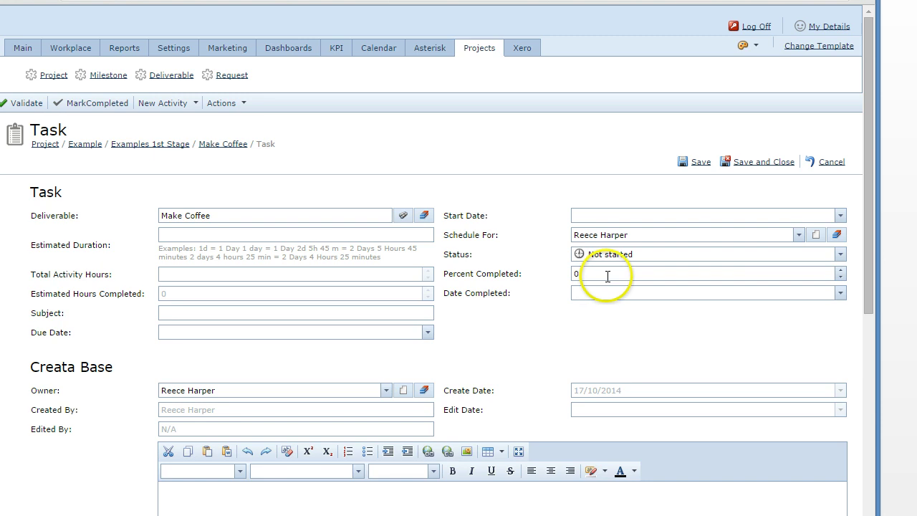
pyautogui.click(642, 256)
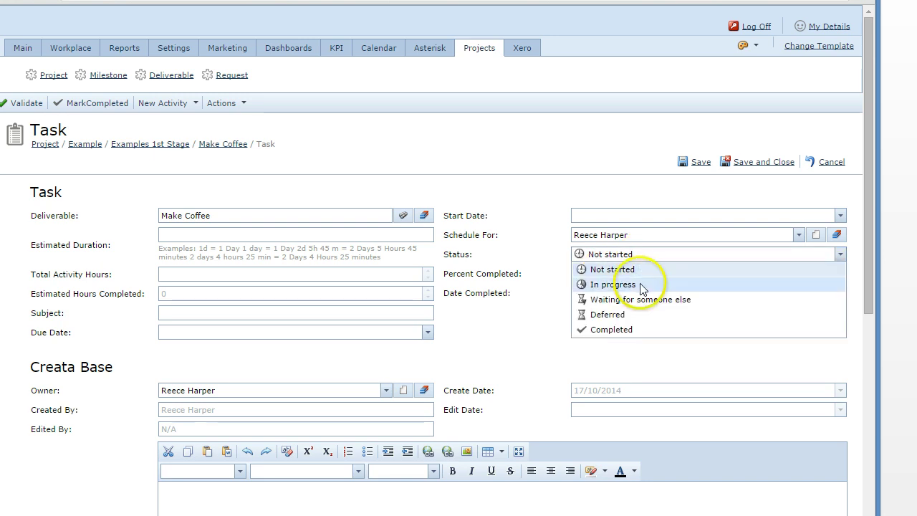
pyautogui.click(641, 282)
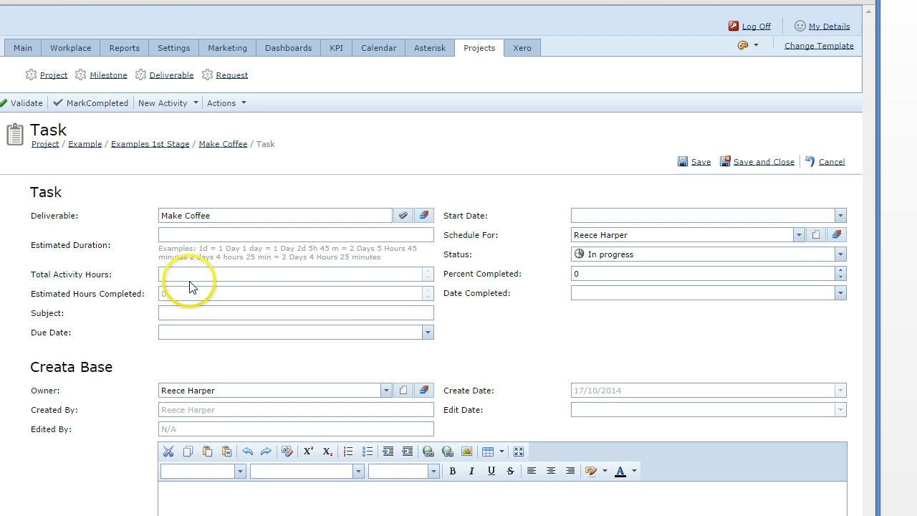
# Enter the task's subject as "Get the Cup" and its description as "Get Cup from Anywhere".
pyautogui.click(195, 313)
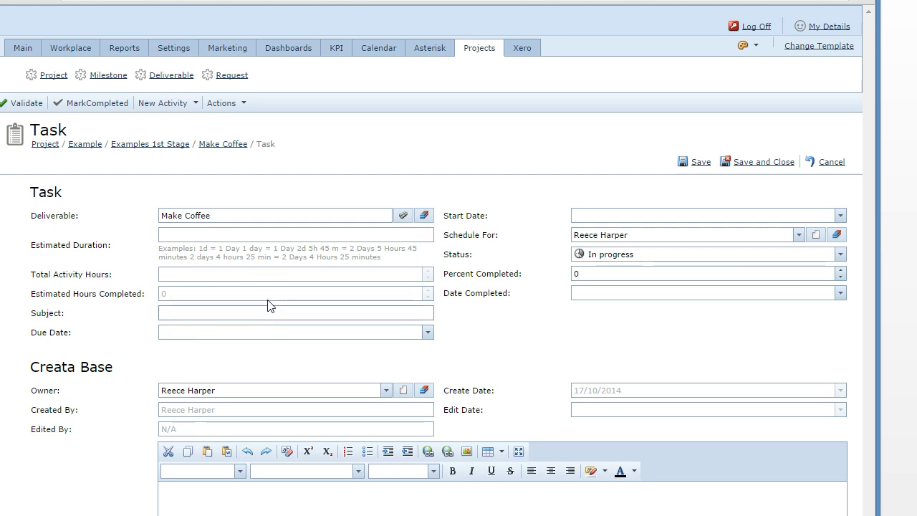
pyautogui.write('Get the Cup')
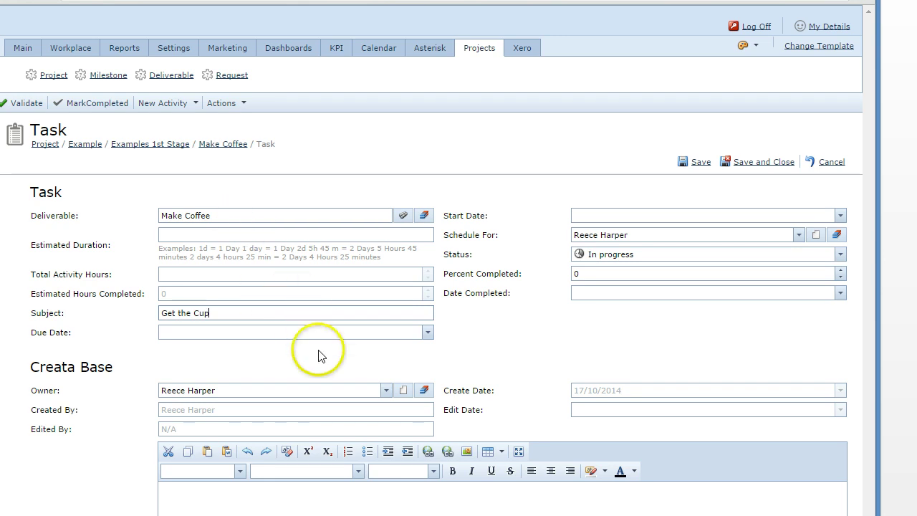
pyautogui.scroll(-1, 318, 365)
pyautogui.click(287, 425)
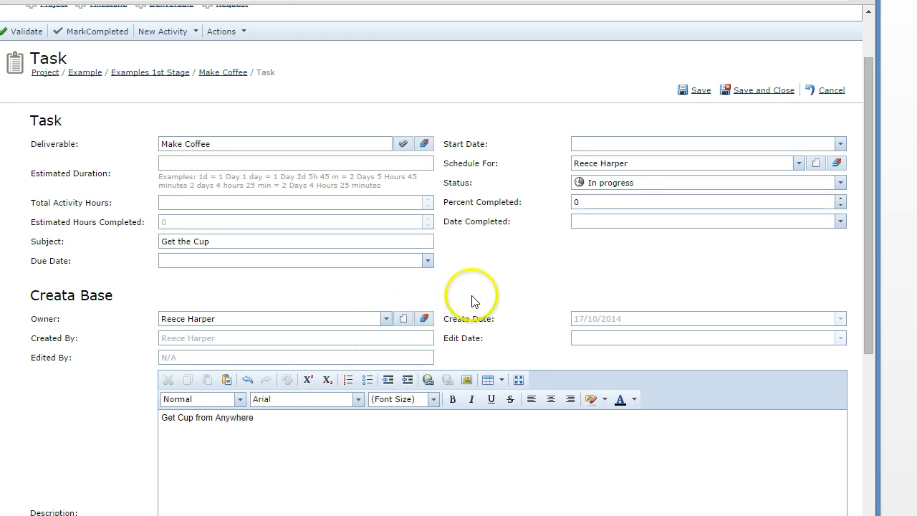
# Set the Get the Cup task's due date to 17/10/2014, then save and close it.
pyautogui.scroll(1, 458, 309)
pyautogui.click(428, 332)
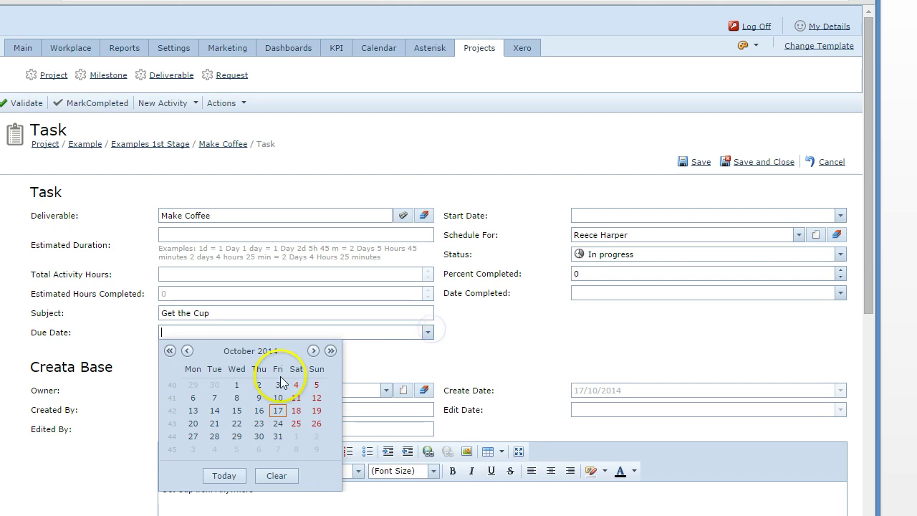
pyautogui.click(278, 411)
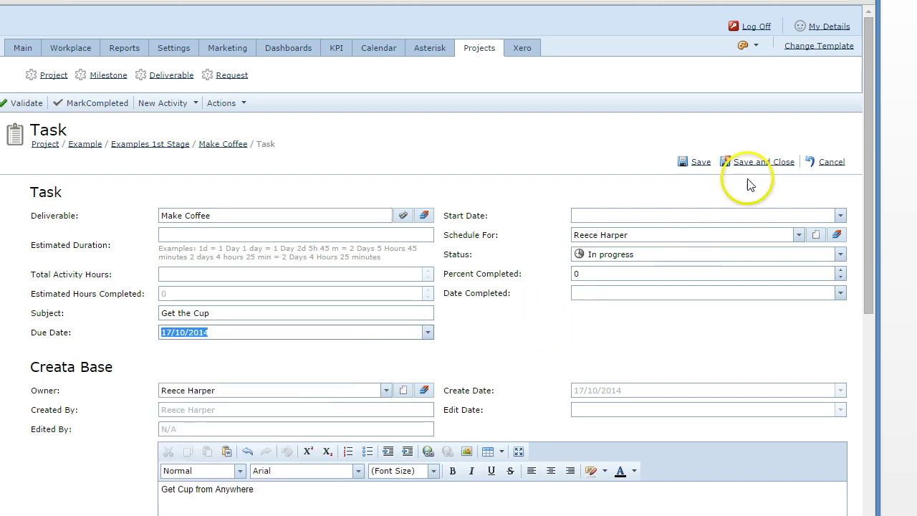
pyautogui.click(758, 163)
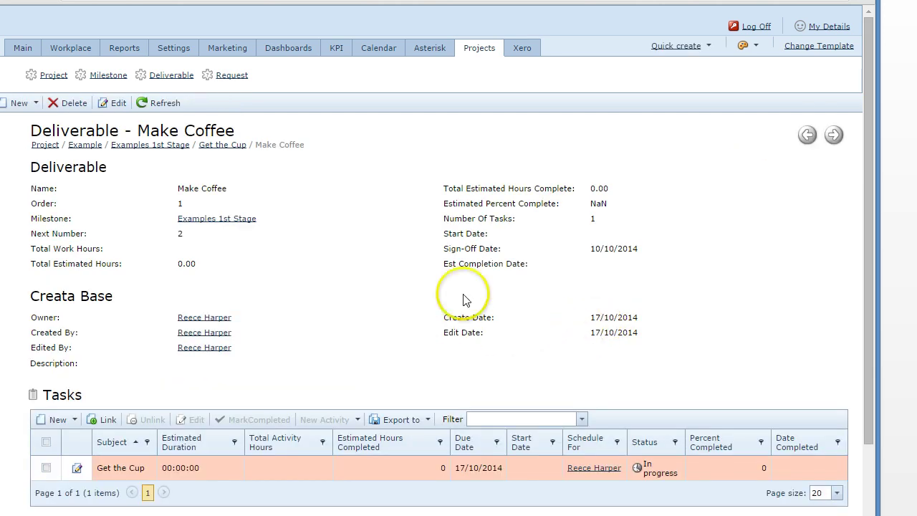
# Start another task under the Make Coffee deliverable with the subject "Drink Coffee".
pyautogui.scroll(-1, 430, 289)
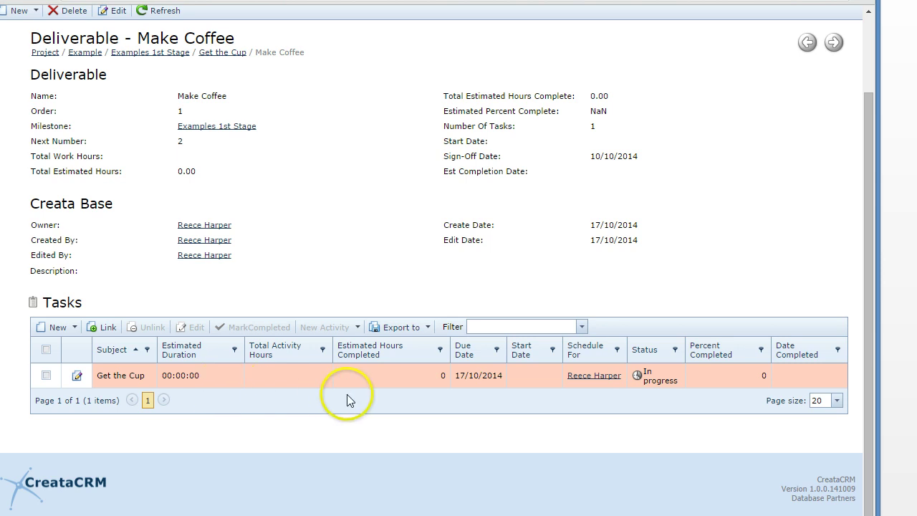
pyautogui.click(79, 332)
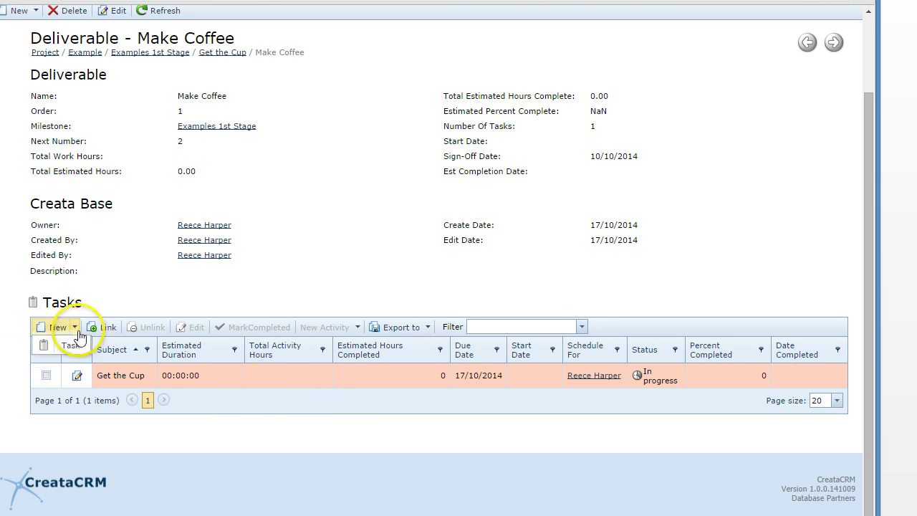
pyautogui.click(71, 346)
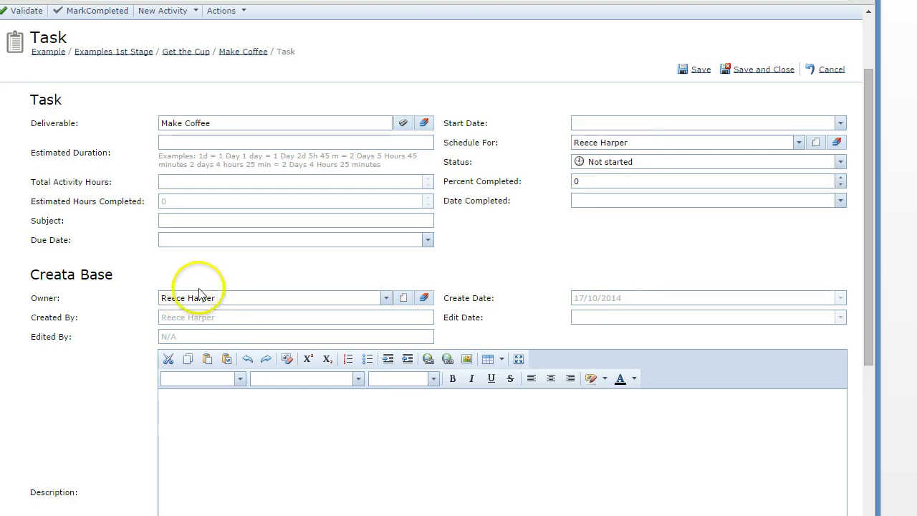
pyautogui.click(215, 409)
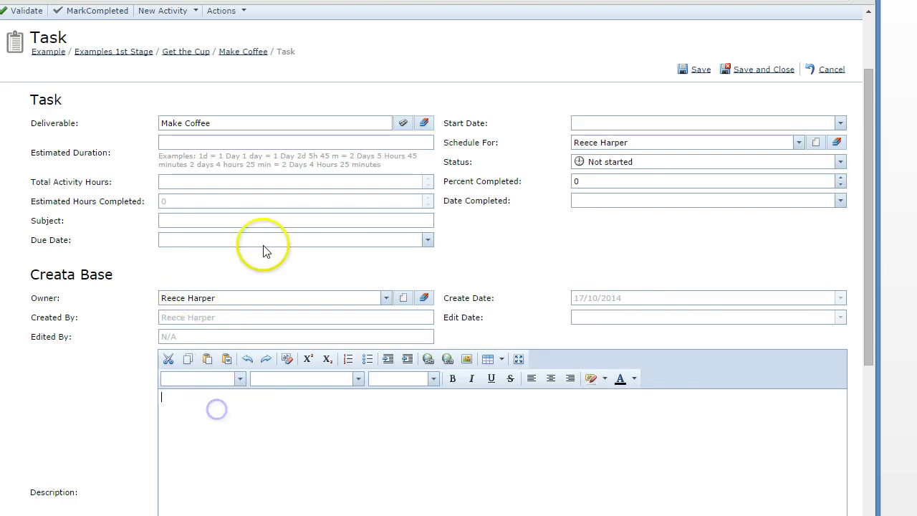
pyautogui.click(179, 221)
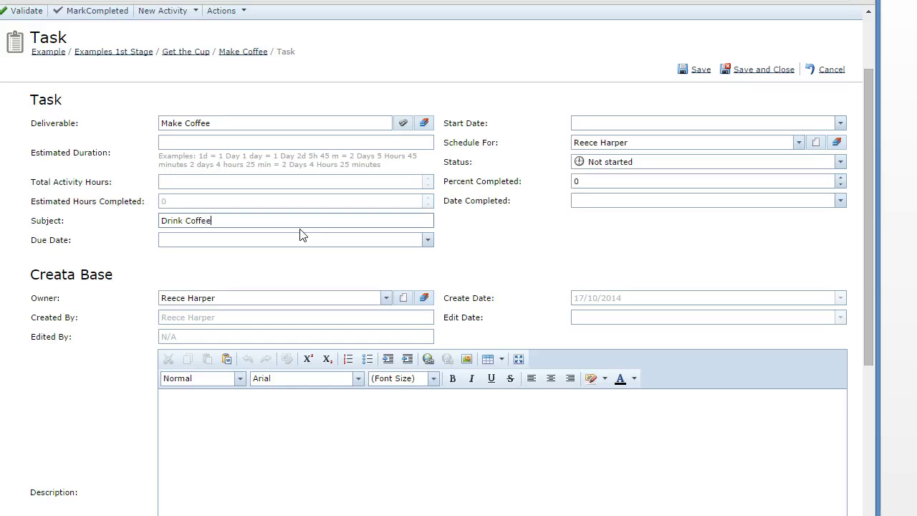
# Set the Drink Coffee task's due date to 17/10/2014, then save and close it.
pyautogui.click(243, 440)
pyautogui.click(257, 268)
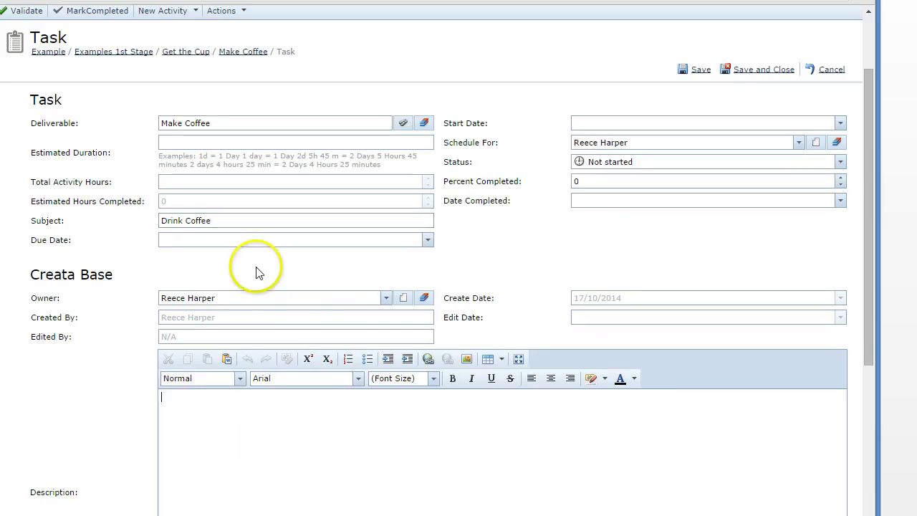
pyautogui.click(427, 240)
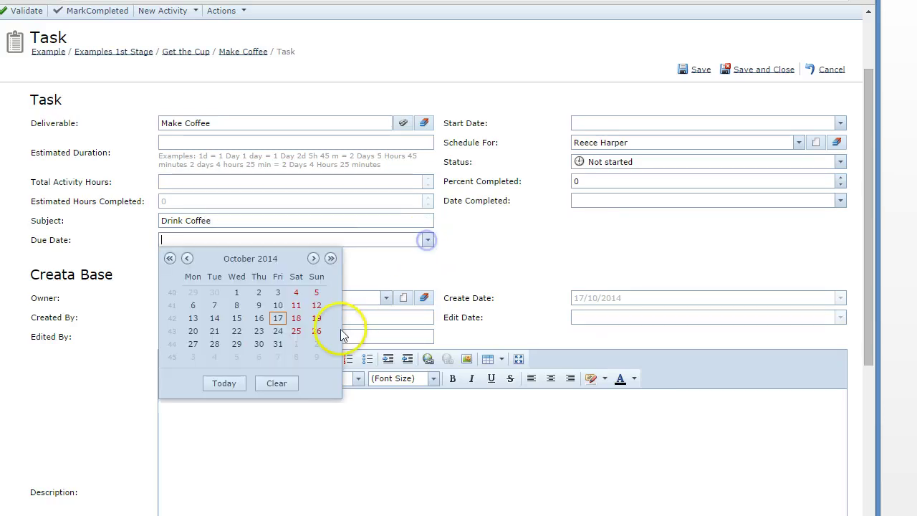
pyautogui.click(278, 319)
pyautogui.click(755, 71)
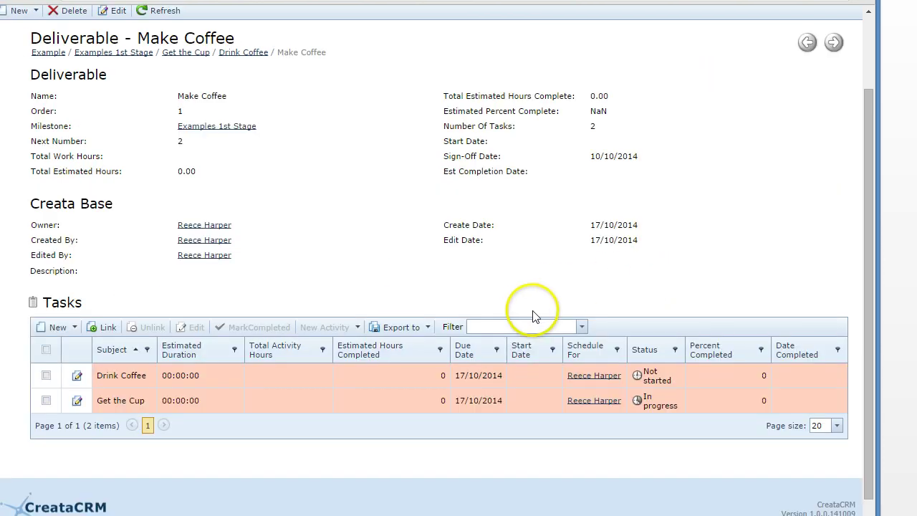
# Check the Make Coffee deliverable's number of tasks and sort its task list by subject in descending order.
pyautogui.moveTo(596, 129); pyautogui.dragTo(549, 143)
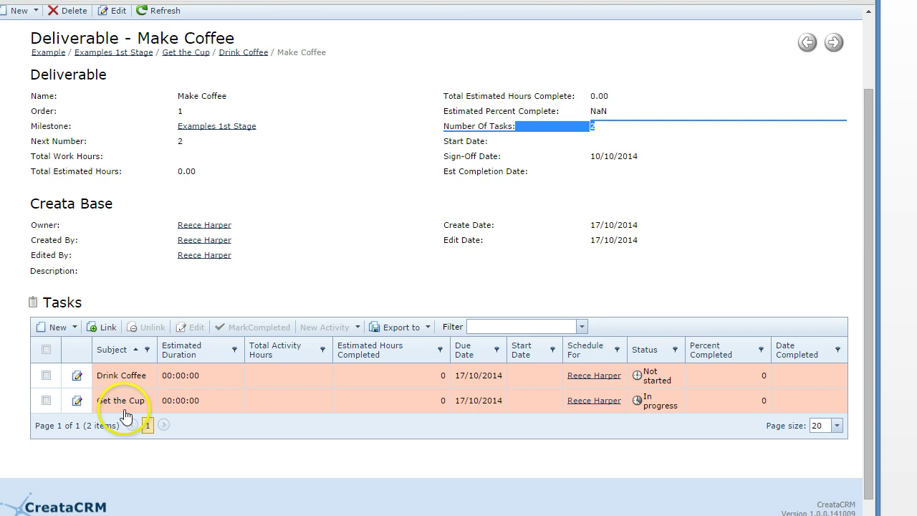
pyautogui.click(135, 351)
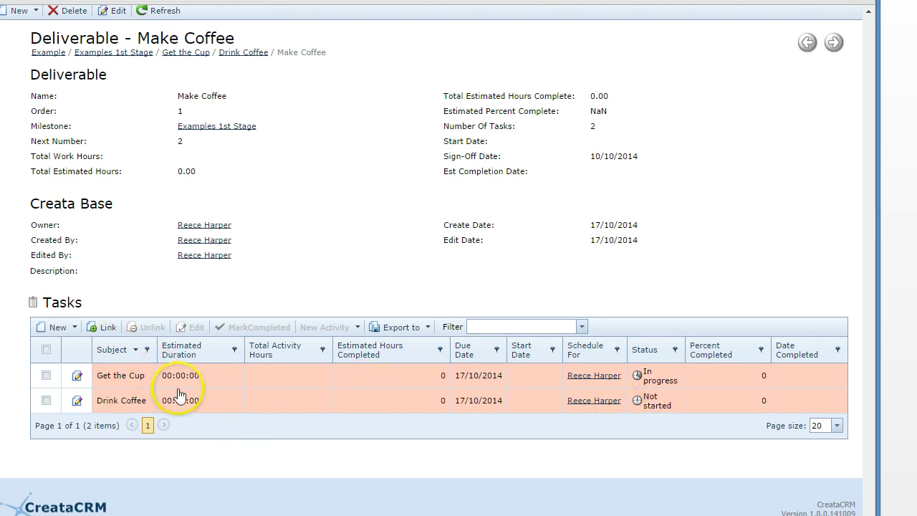
# Open the Get the Cup task from the Make Coffee deliverable and examine its details.
pyautogui.click(678, 412)
pyautogui.moveTo(678, 412); pyautogui.dragTo(227, 374)
pyautogui.click(421, 444)
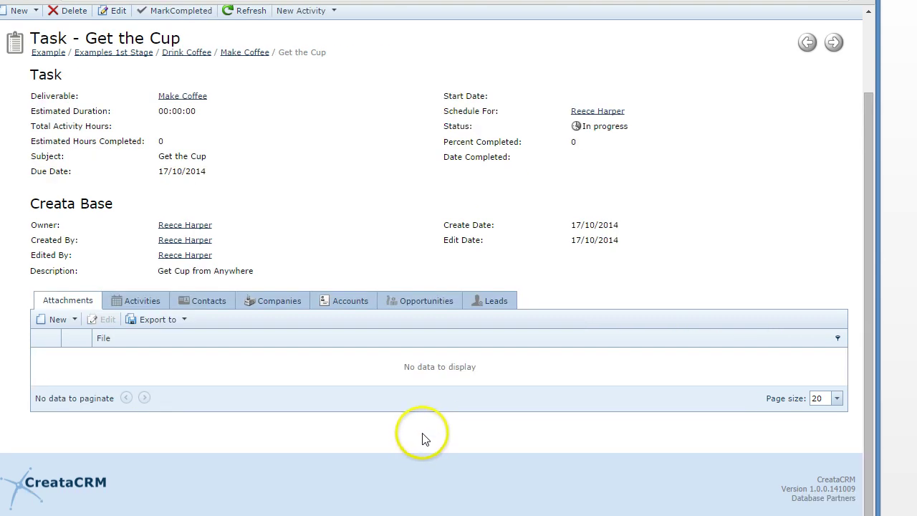
pyautogui.scroll(2, 423, 429)
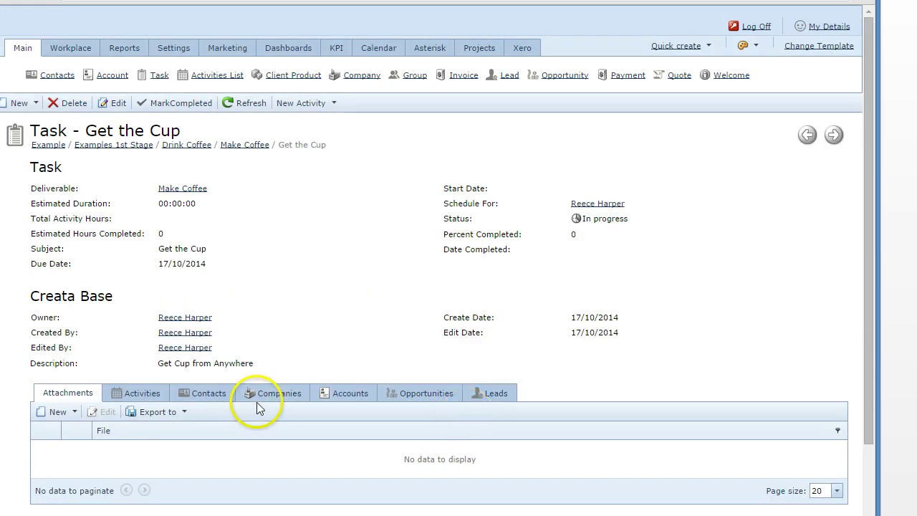
# Start a new Note activity on the Get the Cup task.
pyautogui.click(148, 394)
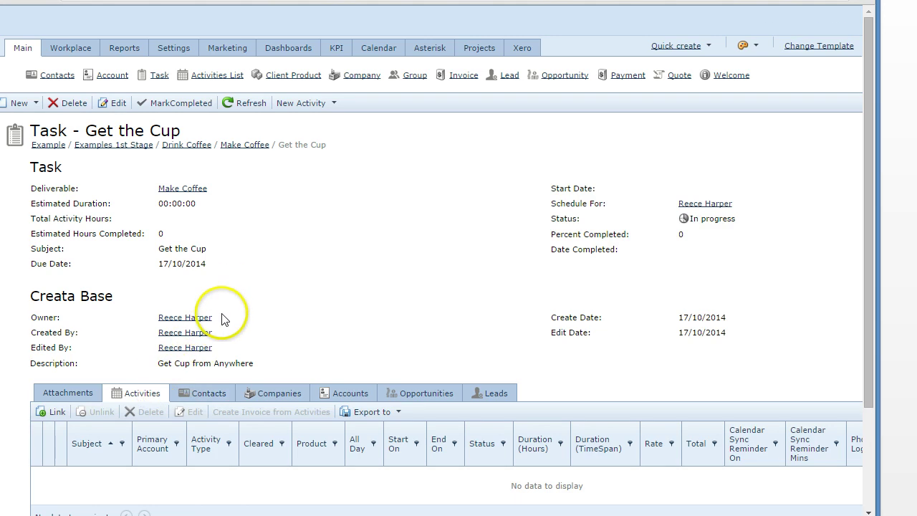
pyautogui.click(334, 104)
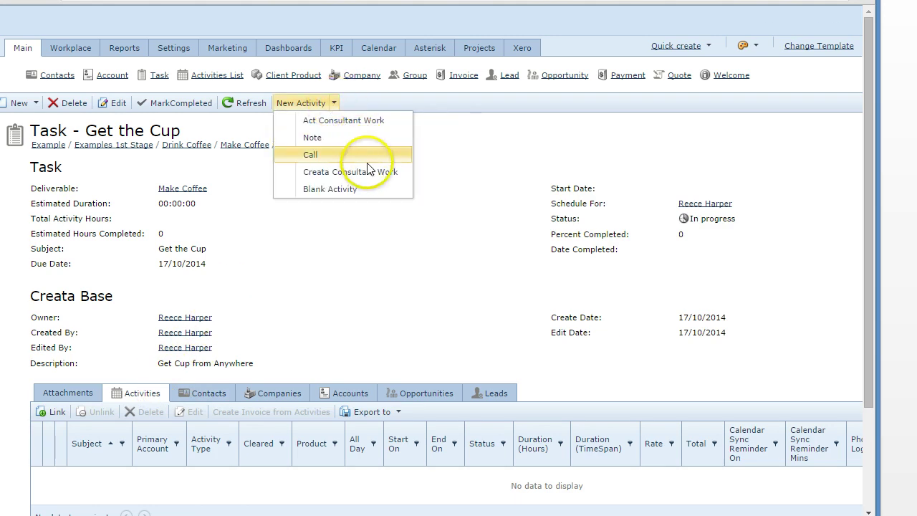
pyautogui.click(330, 281)
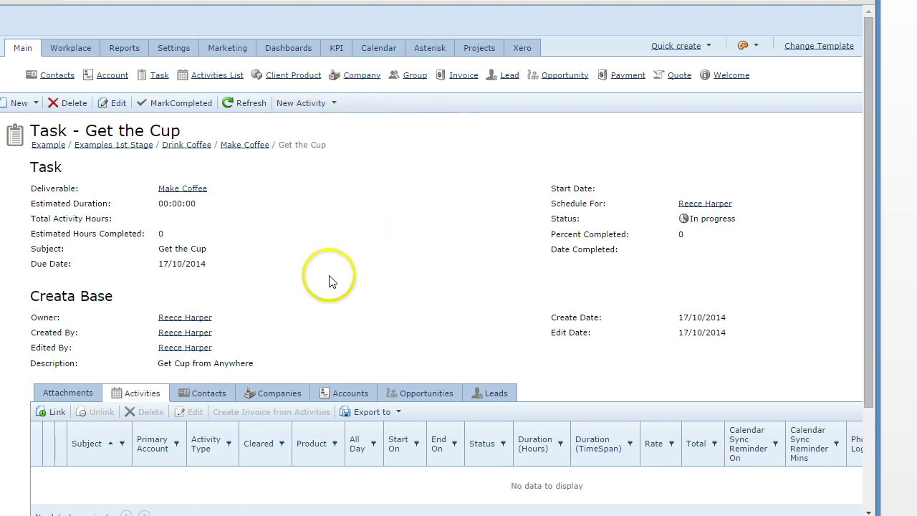
pyautogui.click(334, 103)
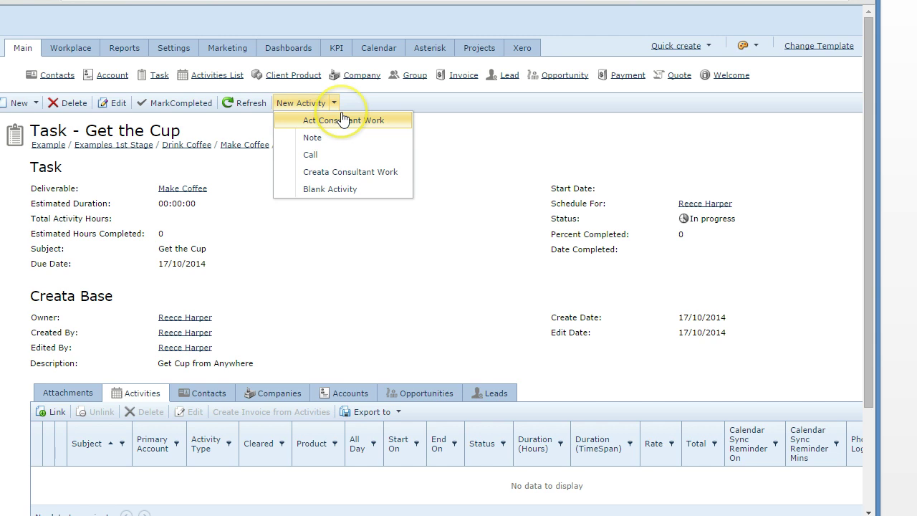
pyautogui.click(371, 148)
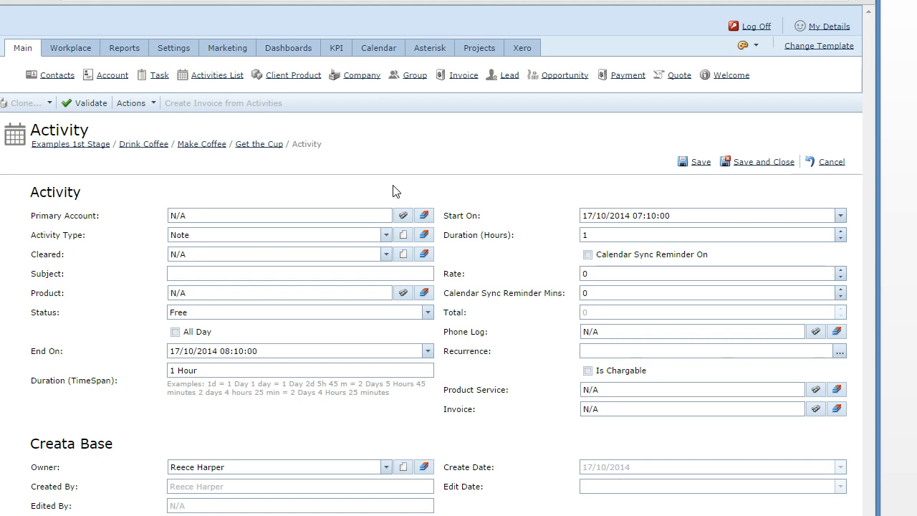
# Enter "Got Coffee" as the description of the new activity.
pyautogui.scroll(-1, 409, 189)
pyautogui.scroll(1, 420, 193)
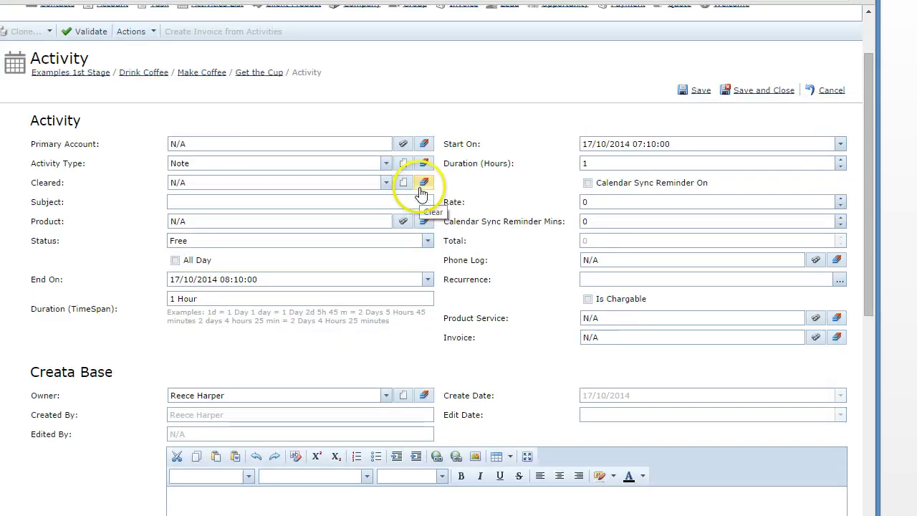
pyautogui.scroll(-1, 420, 194)
pyautogui.click(366, 430)
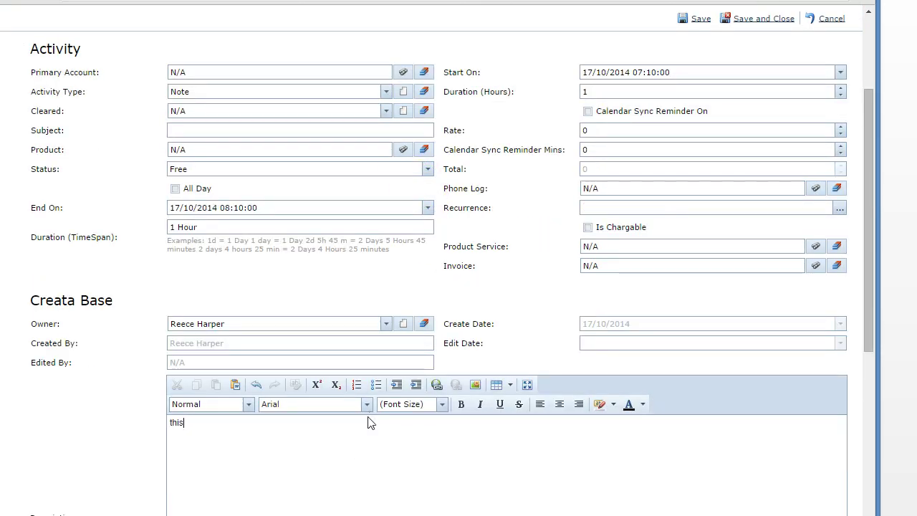
pyautogui.press('BackSpace')
pyautogui.press('BackSpace')
pyautogui.press('BackSpace')
pyautogui.press('BackSpace')
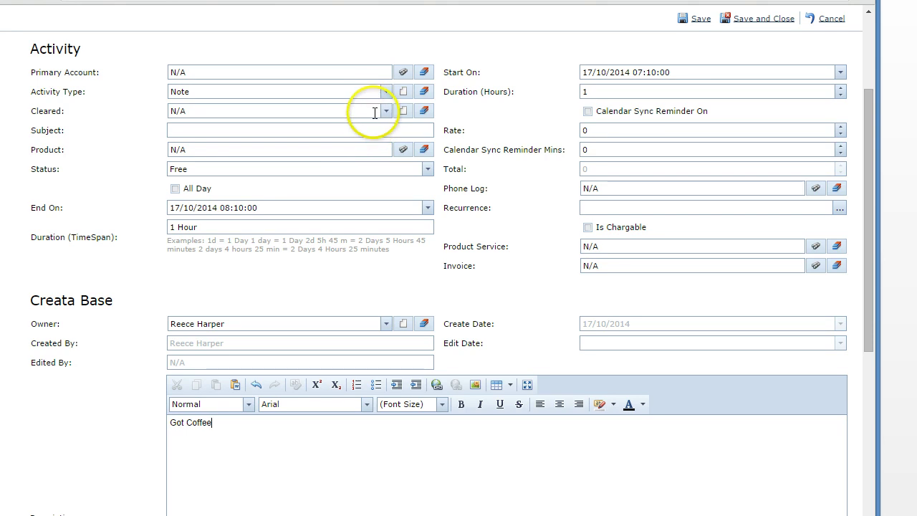
# Choose Note as the activity type, then save and close the activity.
pyautogui.click(385, 92)
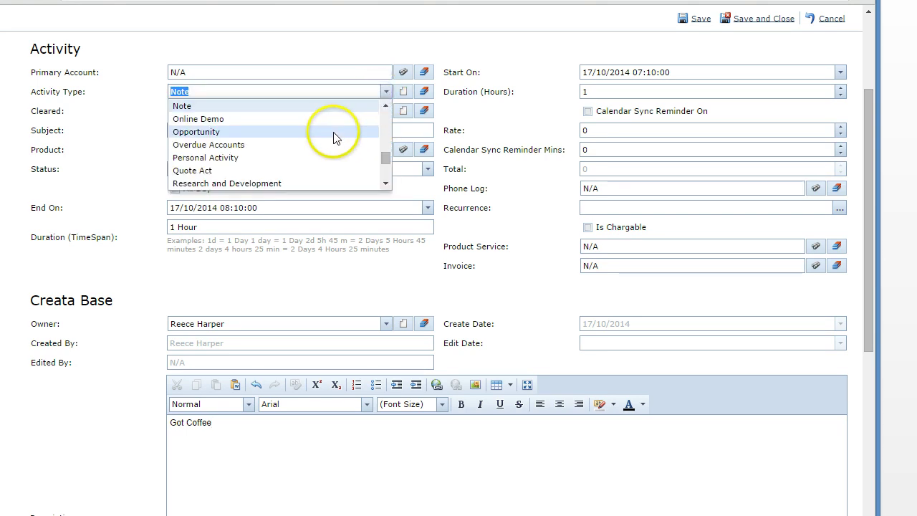
pyautogui.click(311, 105)
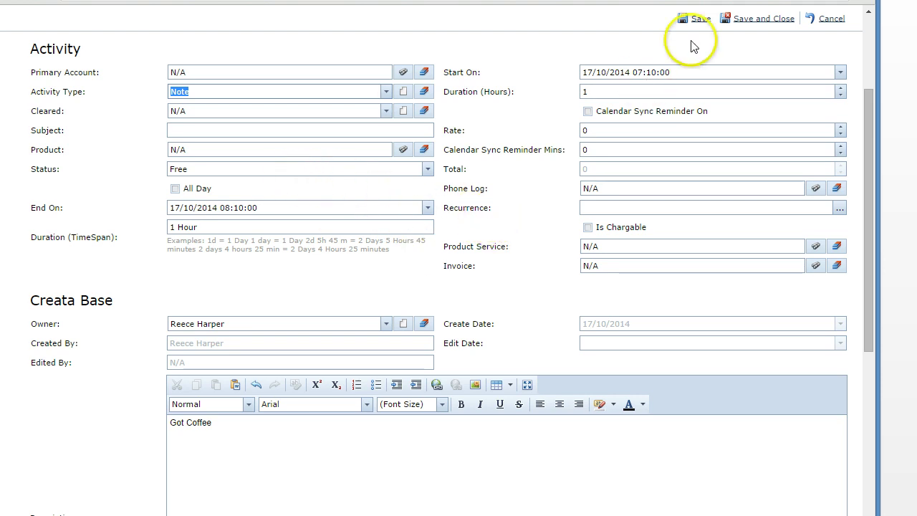
pyautogui.click(724, 20)
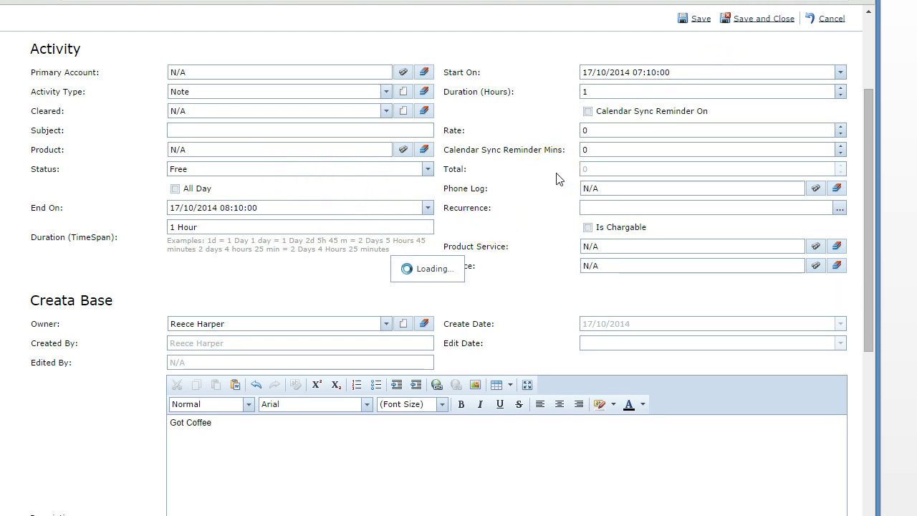
# Check the saved activity's details and the total activity hours of its linked task.
pyautogui.scroll(3, 509, 194)
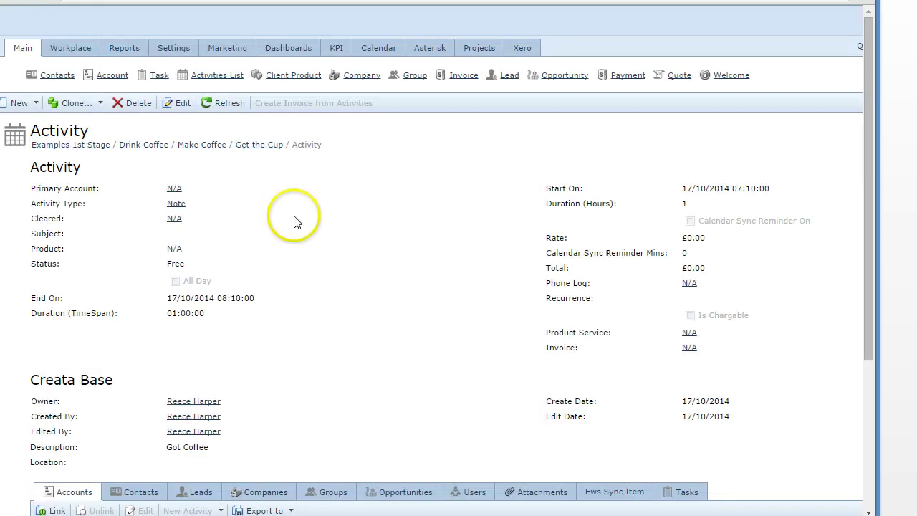
pyautogui.scroll(-1, 297, 221)
pyautogui.click(677, 422)
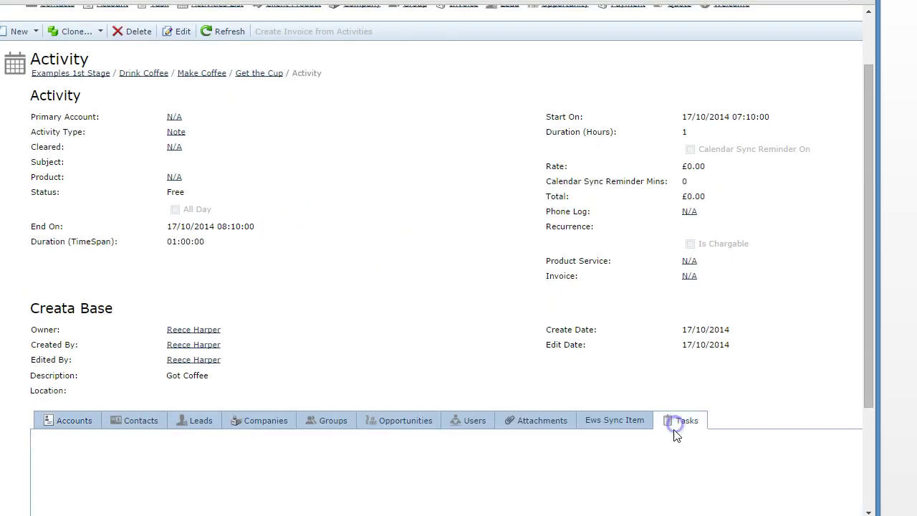
pyautogui.scroll(-1, 467, 327)
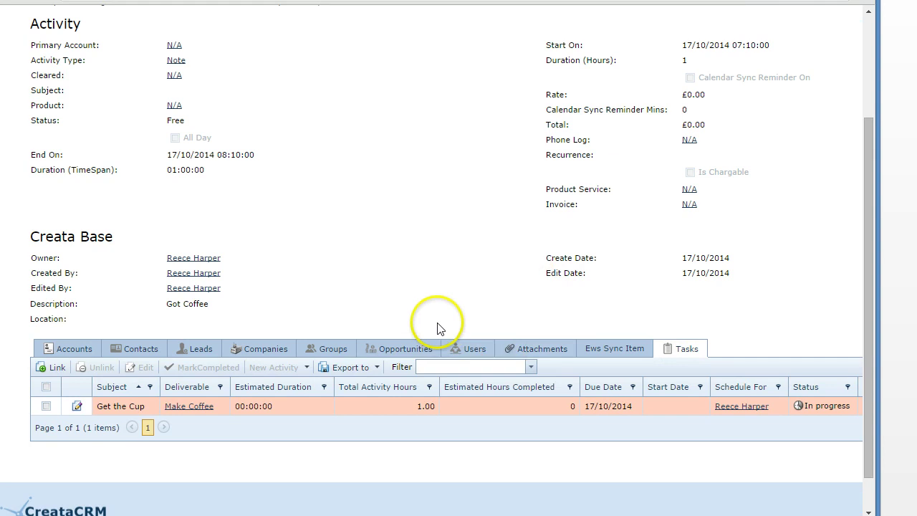
pyautogui.scroll(1, 440, 328)
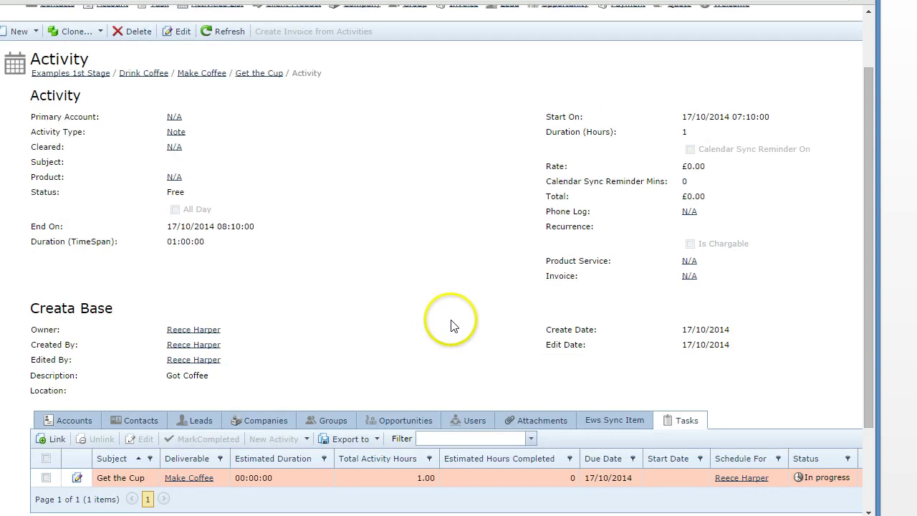
# Edit the activity to set its duration to 5 minutes, then save and close it.
pyautogui.click(182, 36)
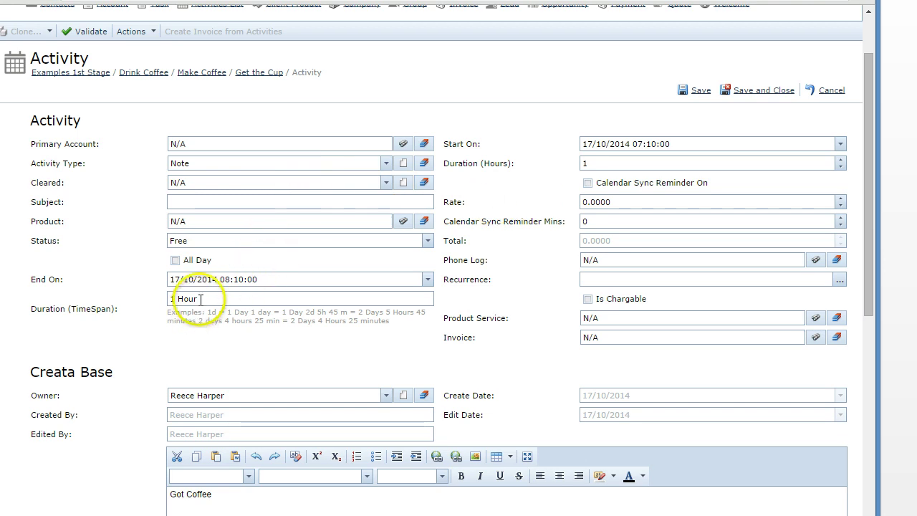
pyautogui.moveTo(228, 298); pyautogui.dragTo(159, 295)
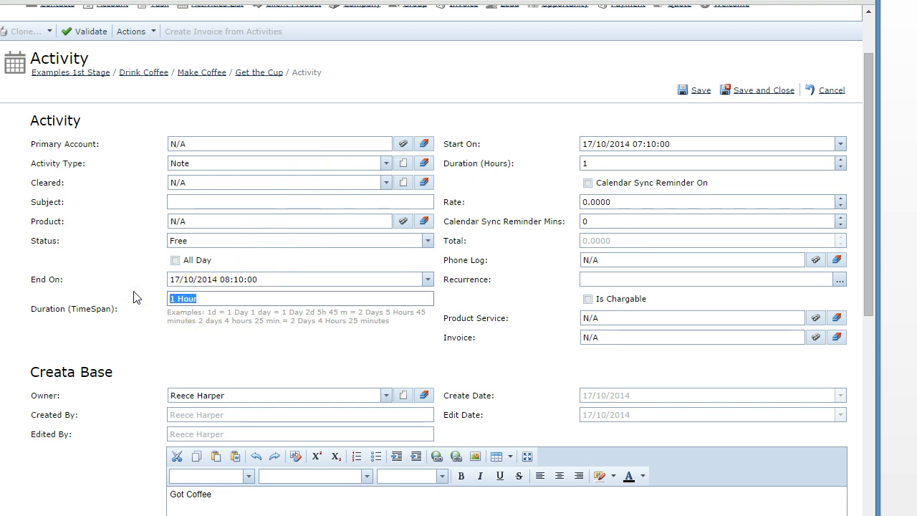
pyautogui.click(136, 295)
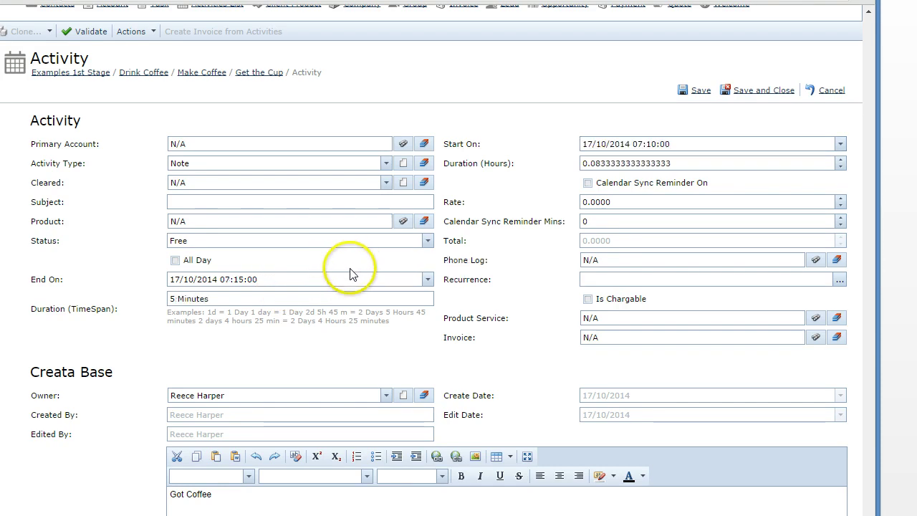
pyautogui.click(764, 91)
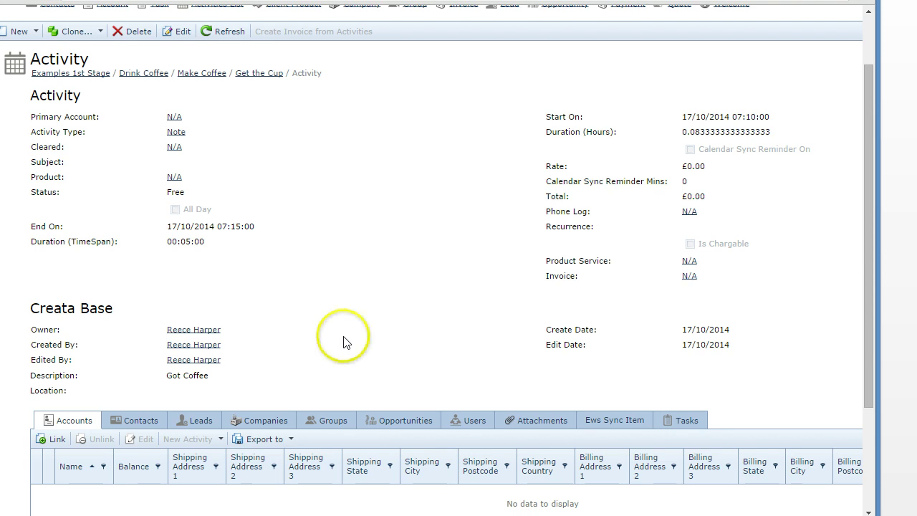
# Open the Get the Cup task from the activity's linked tasks and examine its total activity hours and recorded activity.
pyautogui.click(672, 424)
pyautogui.scroll(-1, 430, 401)
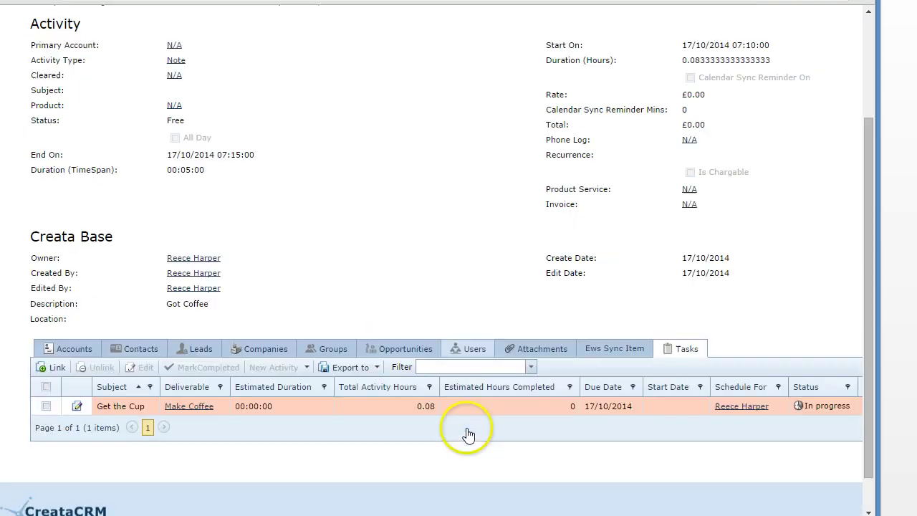
pyautogui.doubleClick(374, 408)
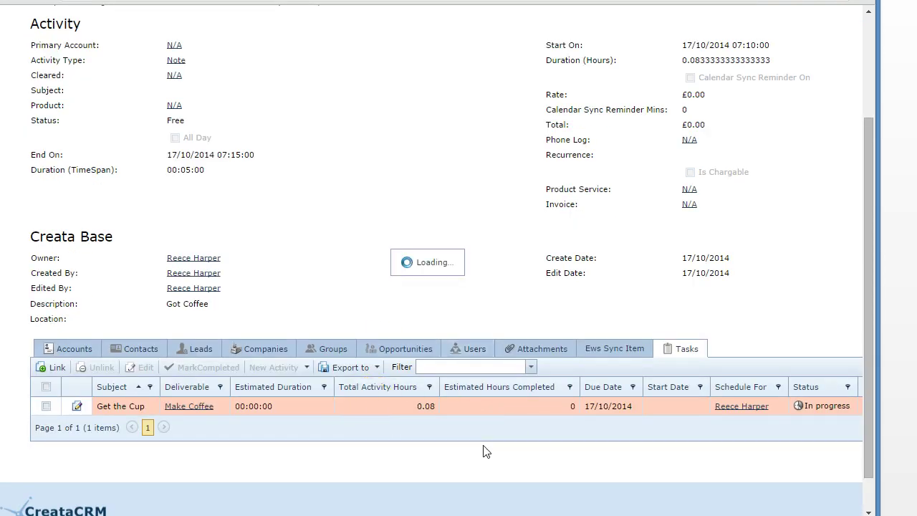
pyautogui.scroll(1, 485, 450)
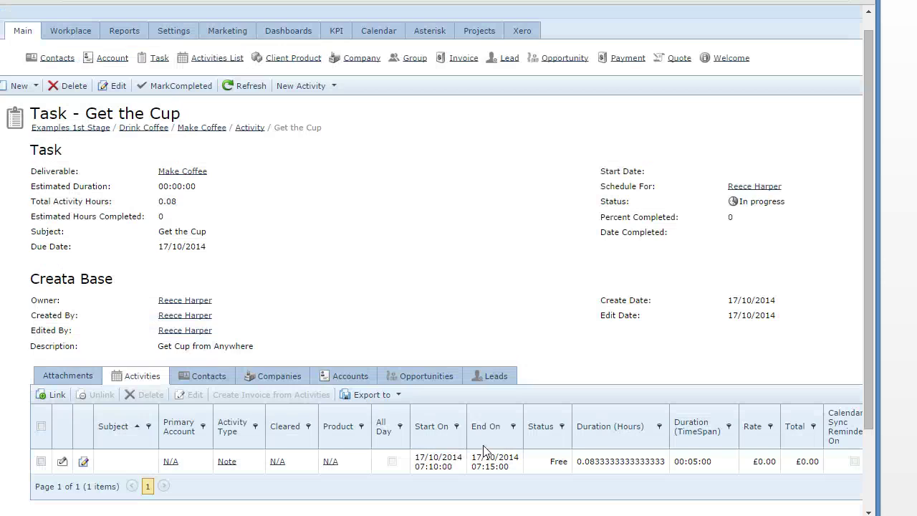
pyautogui.click(169, 202)
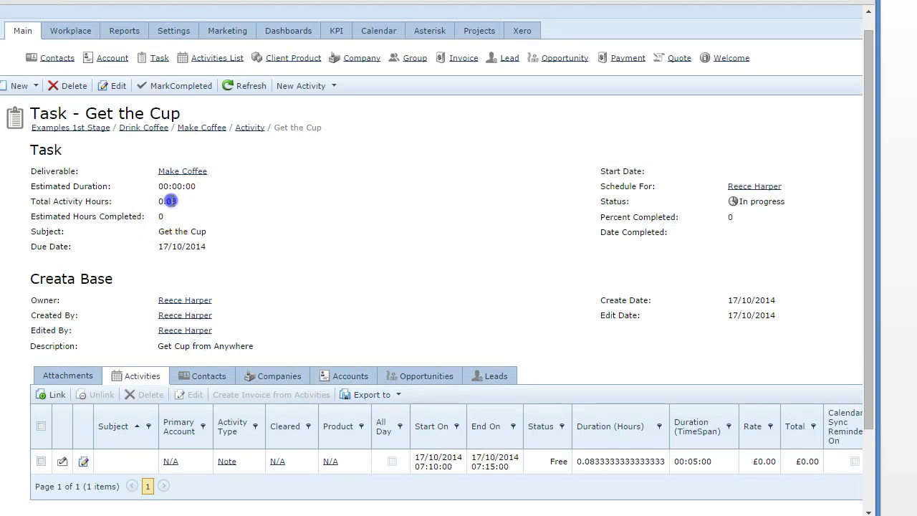
pyautogui.click(225, 218)
pyautogui.scroll(-1, 231, 236)
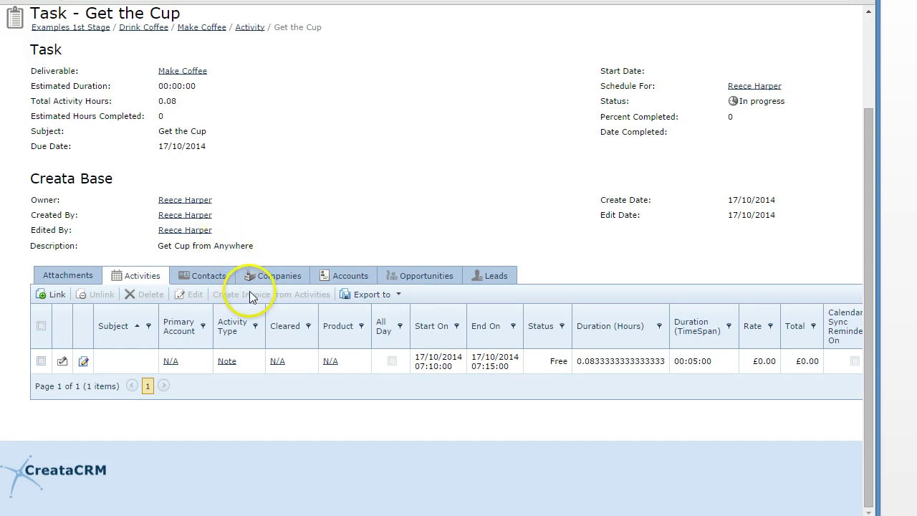
pyautogui.scroll(2, 251, 298)
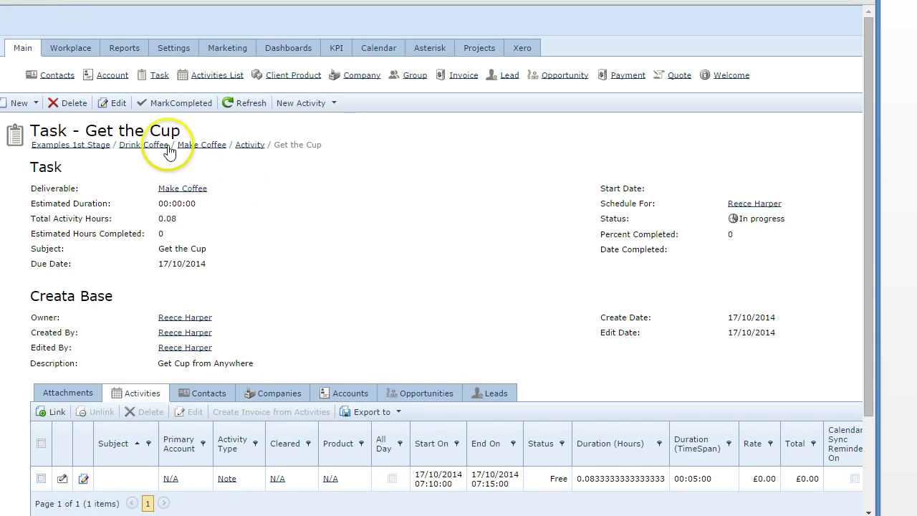
# Go to the Examples 1st Stage milestone and check its total work hours and deliverables.
pyautogui.click(133, 149)
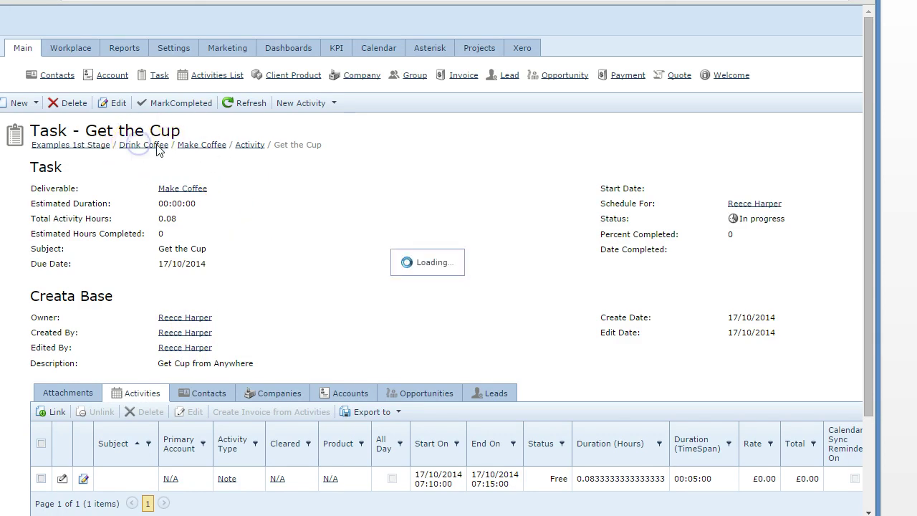
pyautogui.click(84, 149)
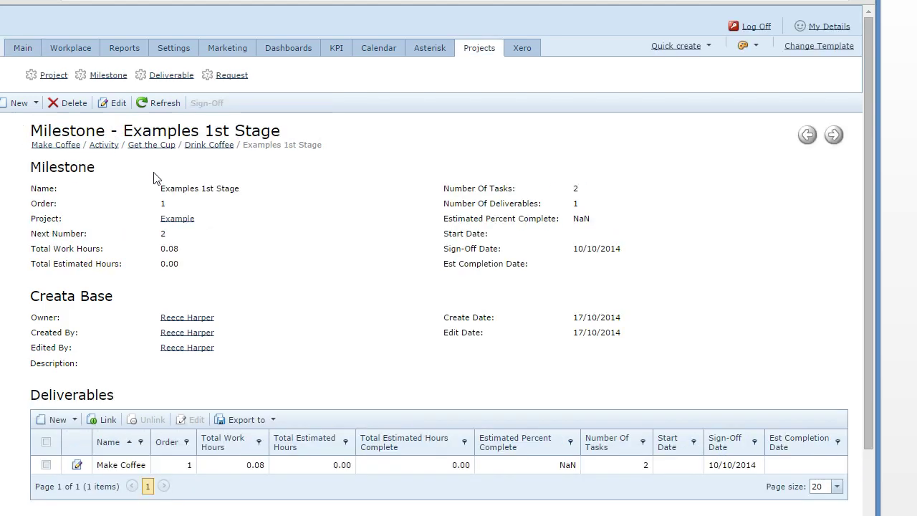
pyautogui.scroll(-2, 186, 180)
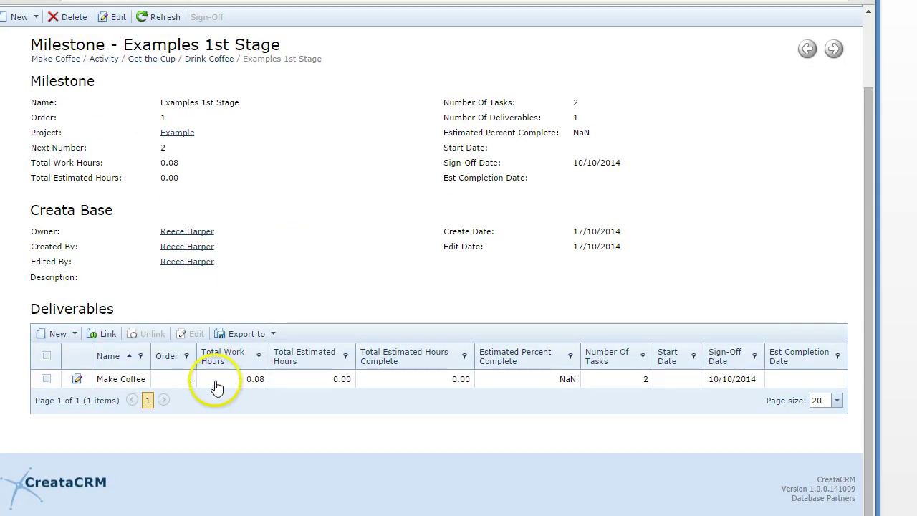
# Open the Make Coffee deliverable and mark its Get the Cup task as completed.
pyautogui.click(216, 384)
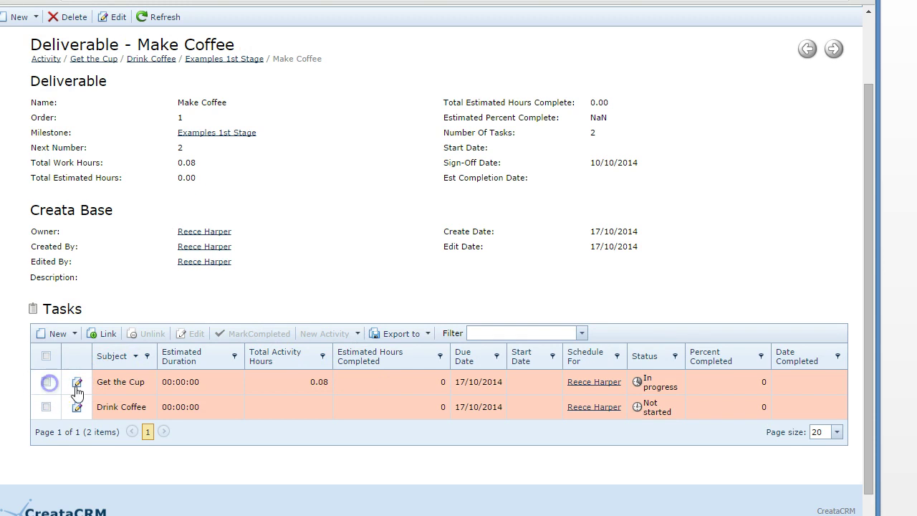
pyautogui.click(46, 382)
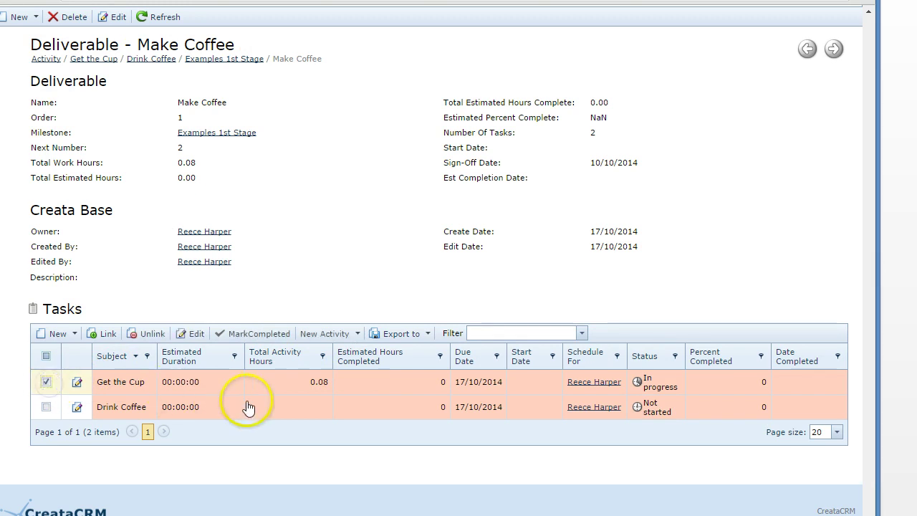
pyautogui.click(260, 336)
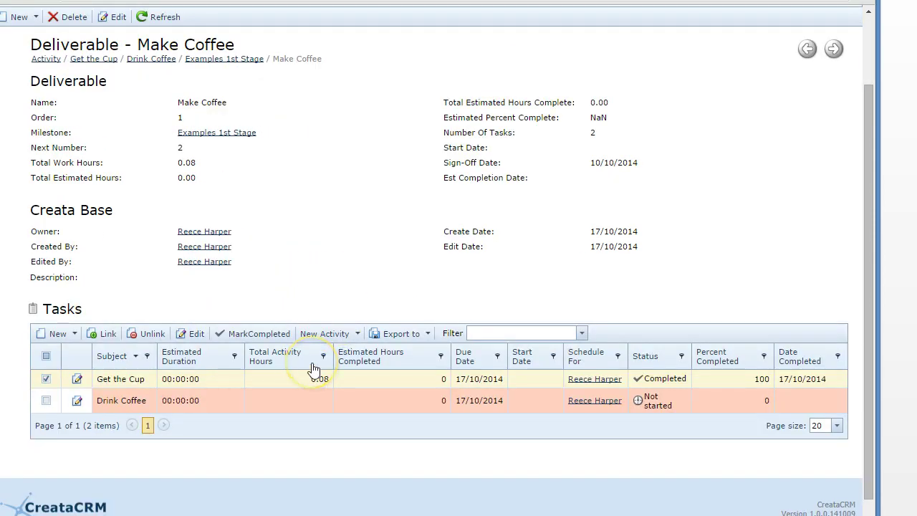
# Open the Drink Coffee task and start a new Note activity on it.
pyautogui.click(222, 400)
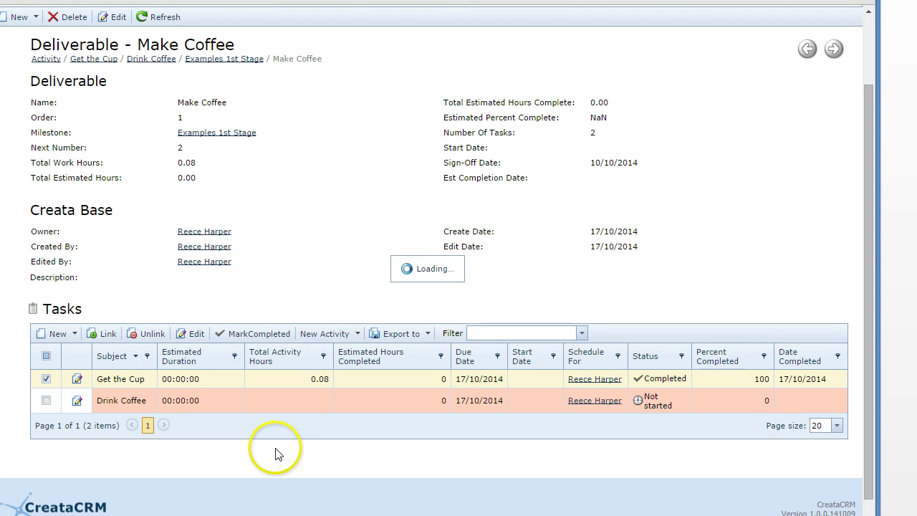
pyautogui.scroll(2, 323, 286)
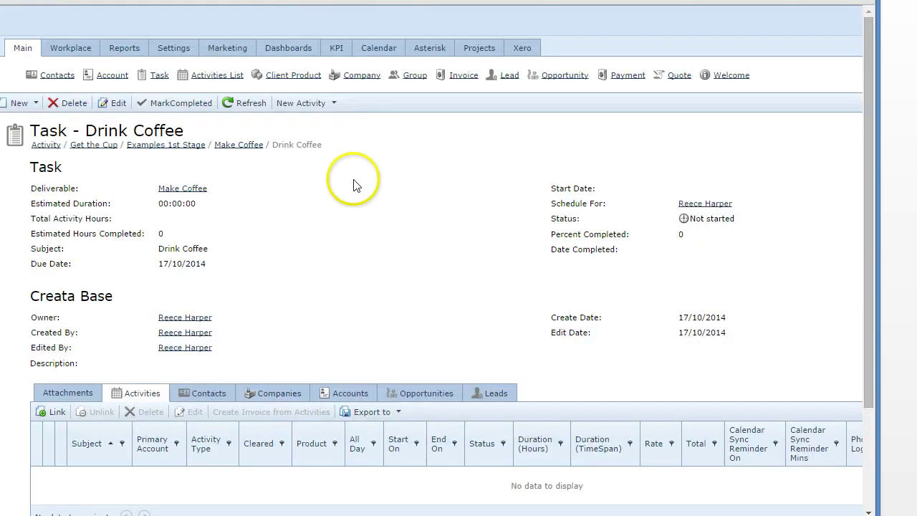
pyautogui.click(334, 104)
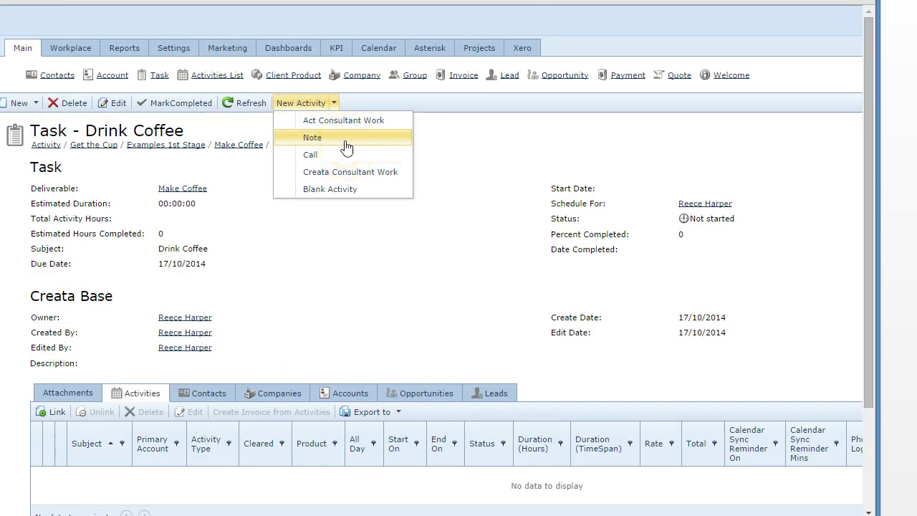
pyautogui.click(346, 139)
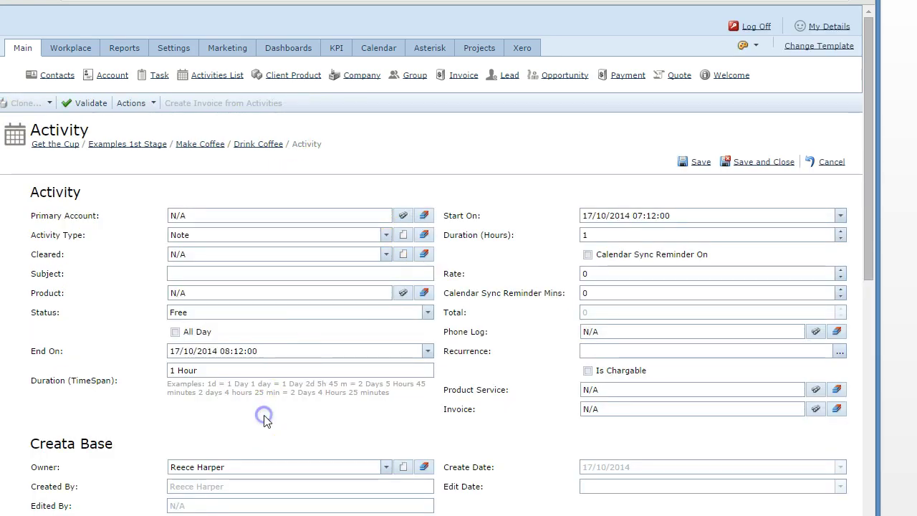
# Enter "Drunk Coffee" as the description of the new Note activity.
pyautogui.scroll(-2, 264, 419)
pyautogui.click(263, 444)
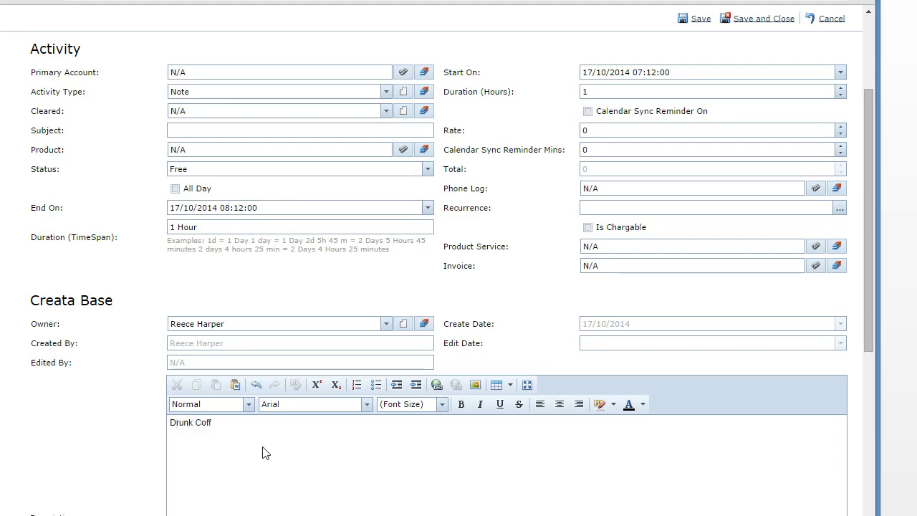
pyautogui.write('ee')
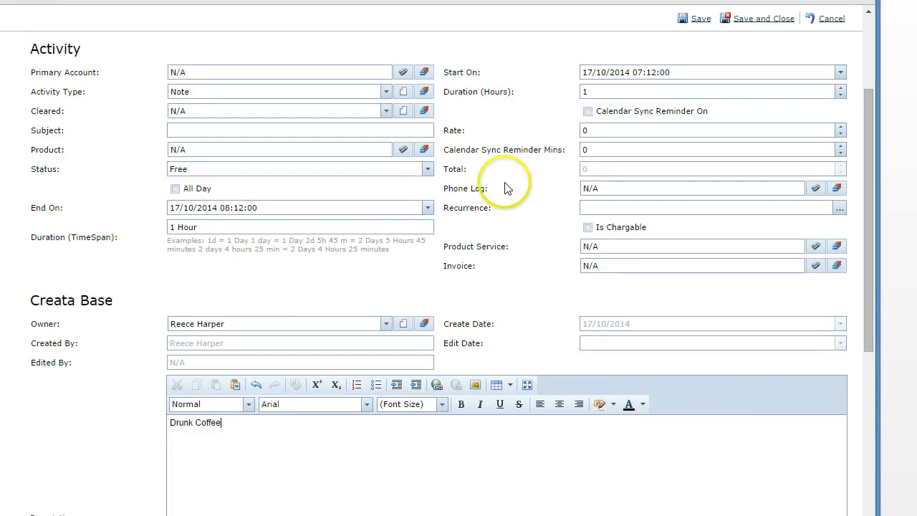
# Set the activity's time-span duration to 30m, then save and close the activity.
pyautogui.moveTo(183, 228); pyautogui.dragTo(153, 231)
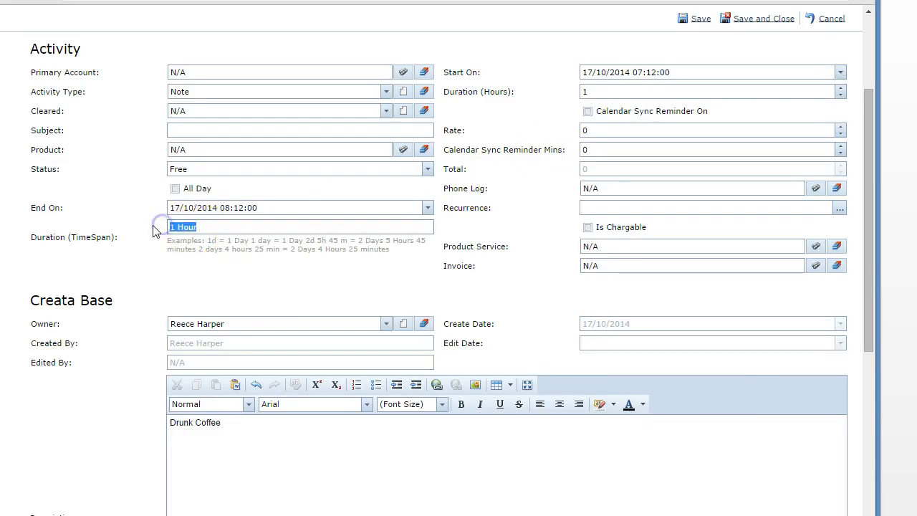
pyautogui.write('30m')
pyautogui.press('Tab')
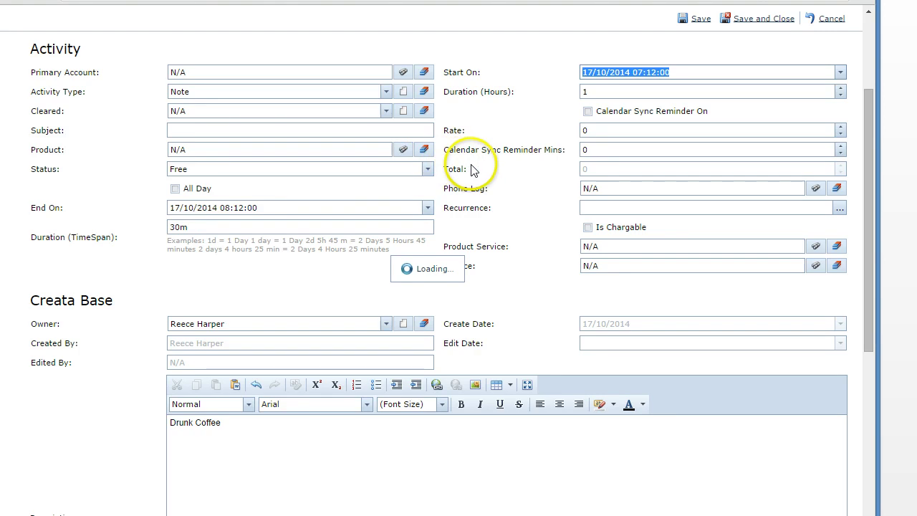
pyautogui.click(779, 18)
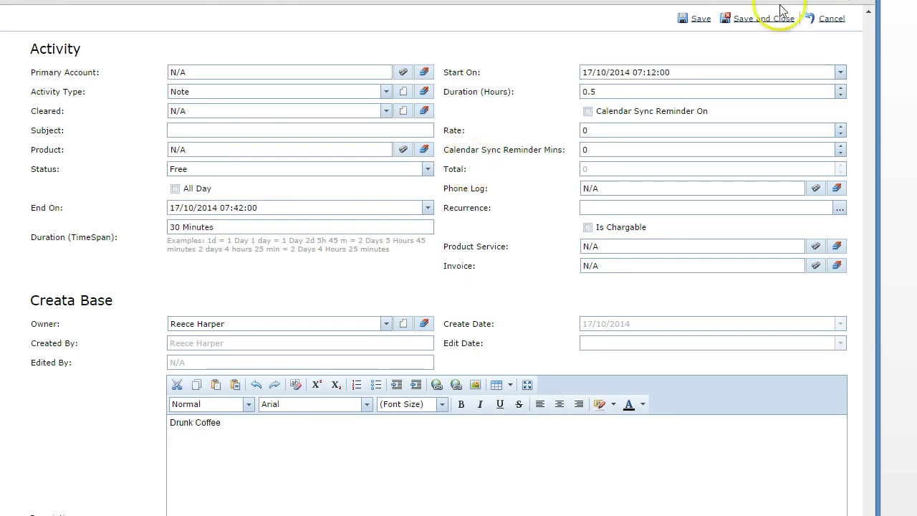
pyautogui.click(523, 123)
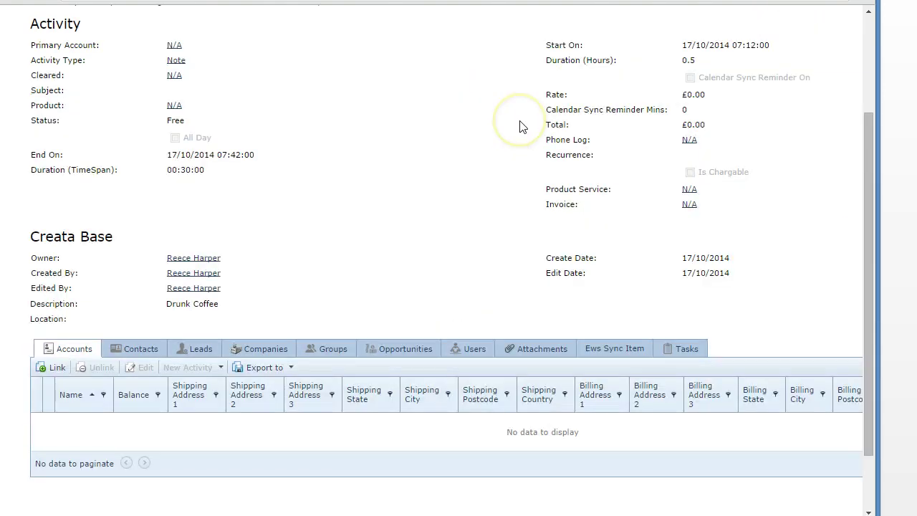
pyautogui.click(521, 127)
# Go back to the Make Coffee deliverable and compare its total work hours with the activity hours of its tasks.
pyautogui.scroll(3, 521, 127)
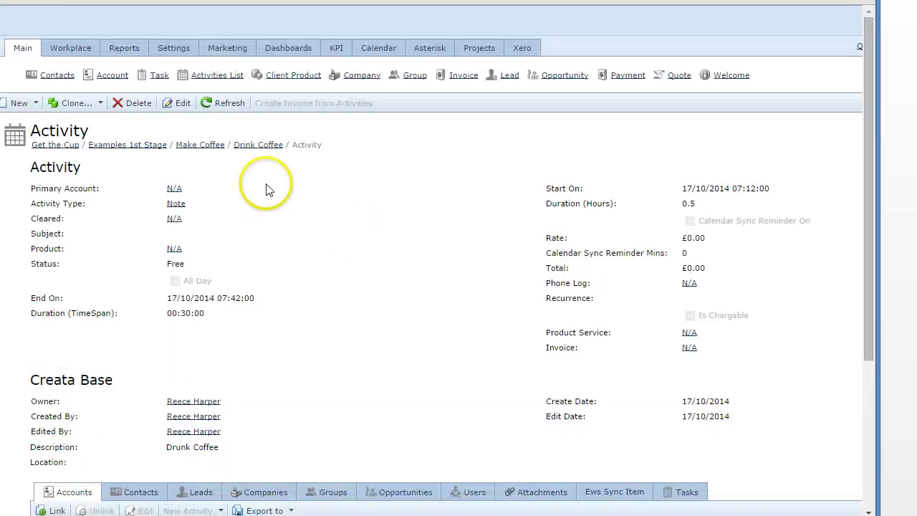
pyautogui.click(213, 147)
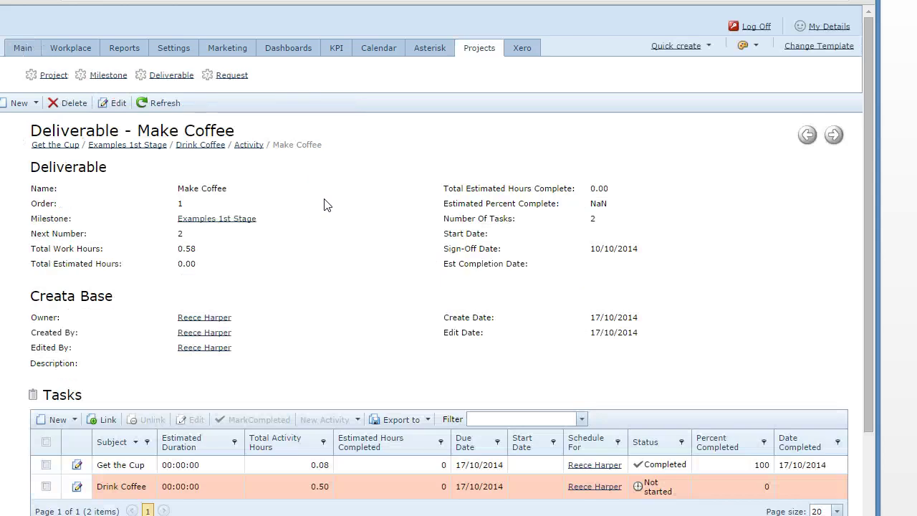
pyautogui.moveTo(197, 248); pyautogui.dragTo(173, 248)
pyautogui.click(258, 263)
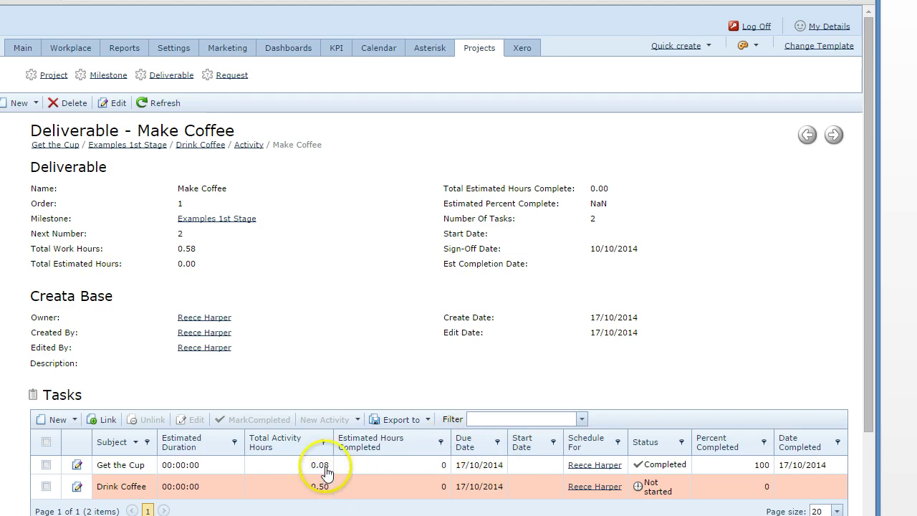
pyautogui.click(191, 248)
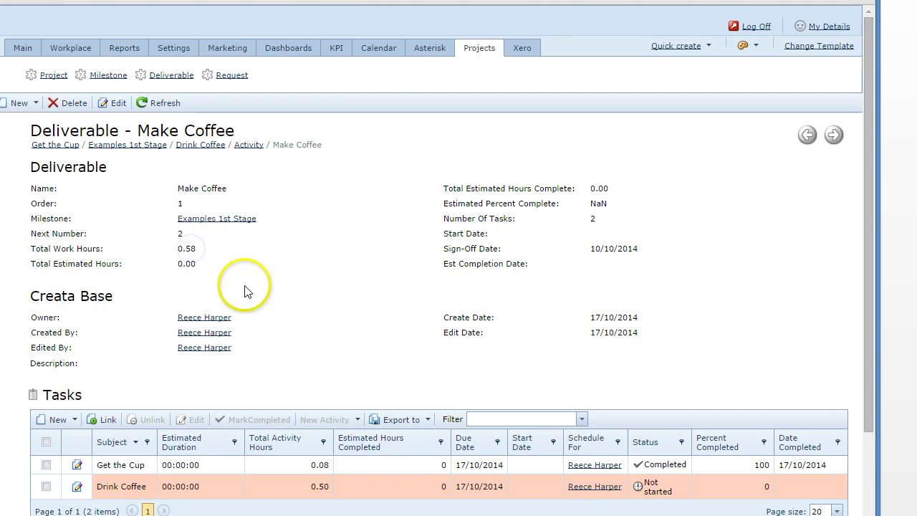
pyautogui.scroll(-1, 265, 308)
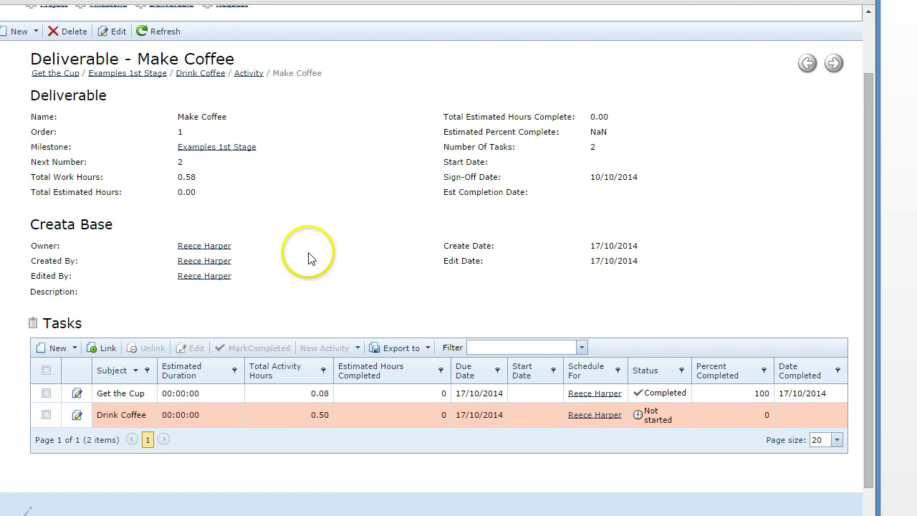
# Mark the Drink Coffee task of the Make Coffee deliverable as completed.
pyautogui.scroll(1, 307, 258)
pyautogui.click(46, 487)
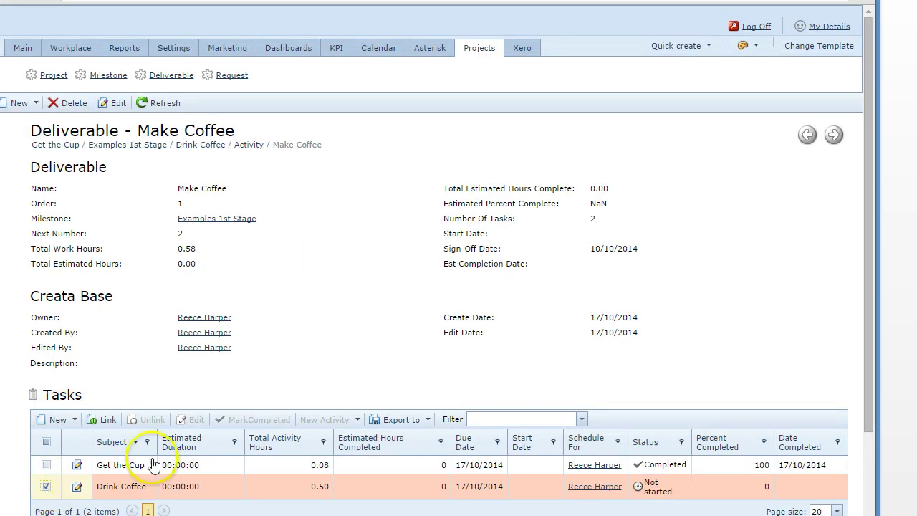
pyautogui.click(258, 419)
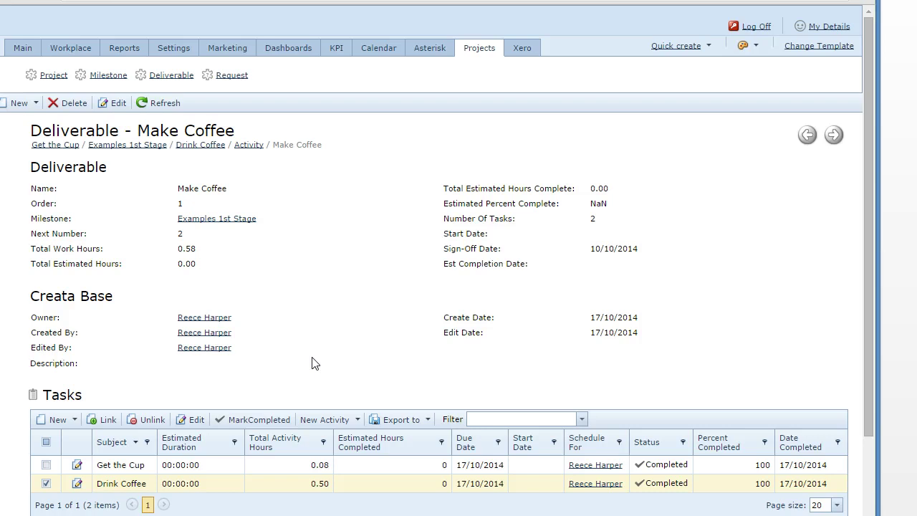
# Open the Examples 1st Stage milestone from the deliverable and check its total work hours.
pyautogui.click(219, 220)
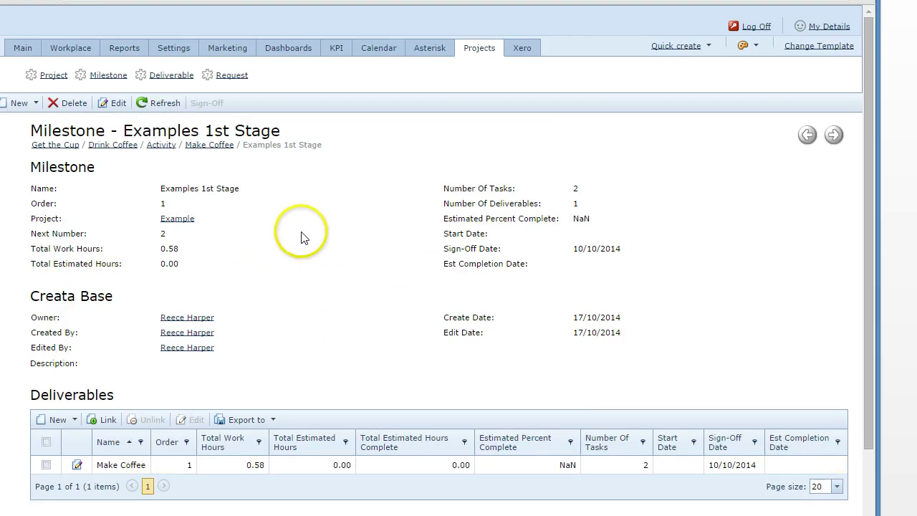
pyautogui.doubleClick(171, 249)
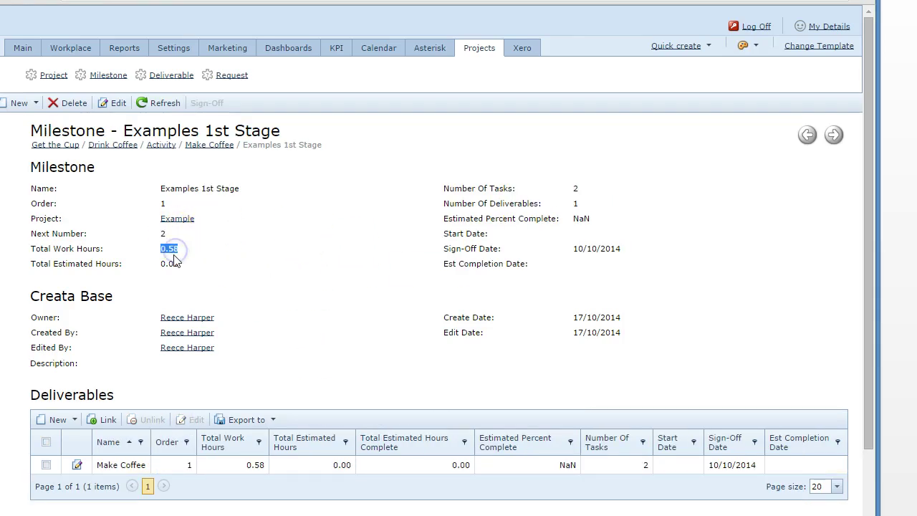